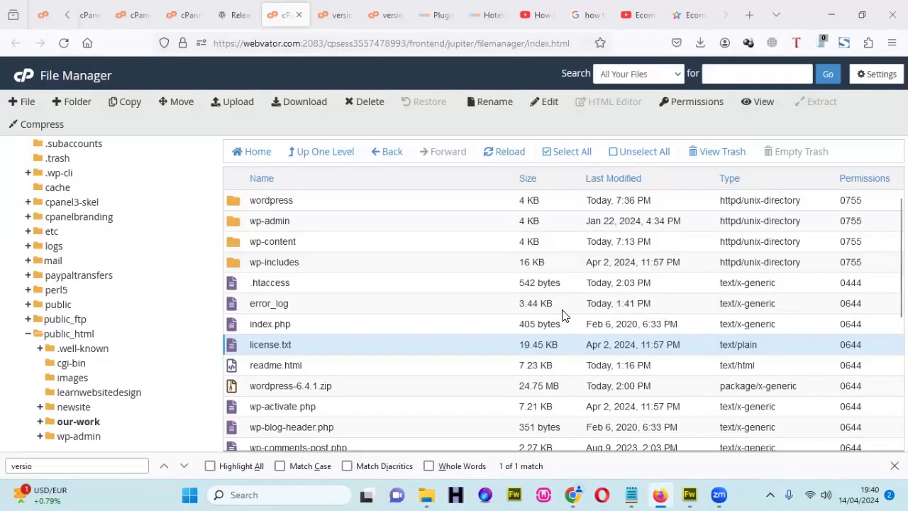
Step: Review the 6.4 branch versions and their release dates on the WordPress releases page
scroll(501, 294, down, 3)
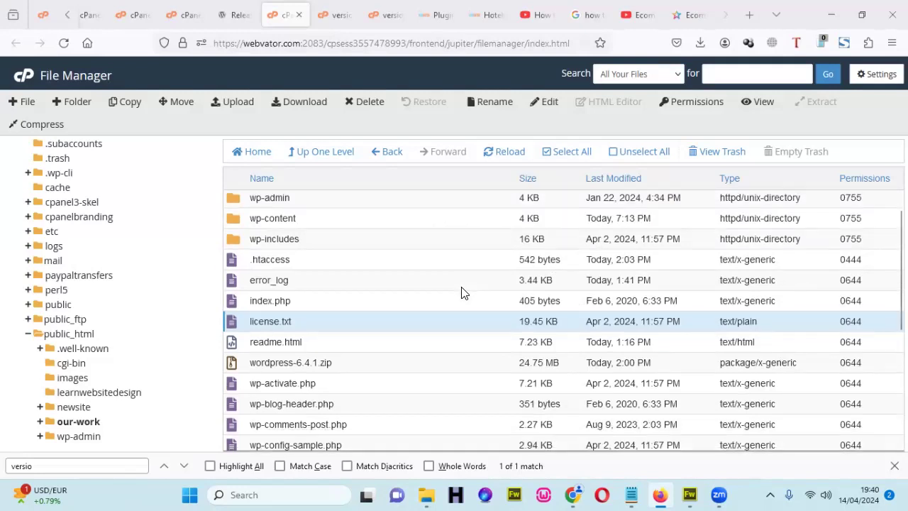
scroll(581, 308, up, 3)
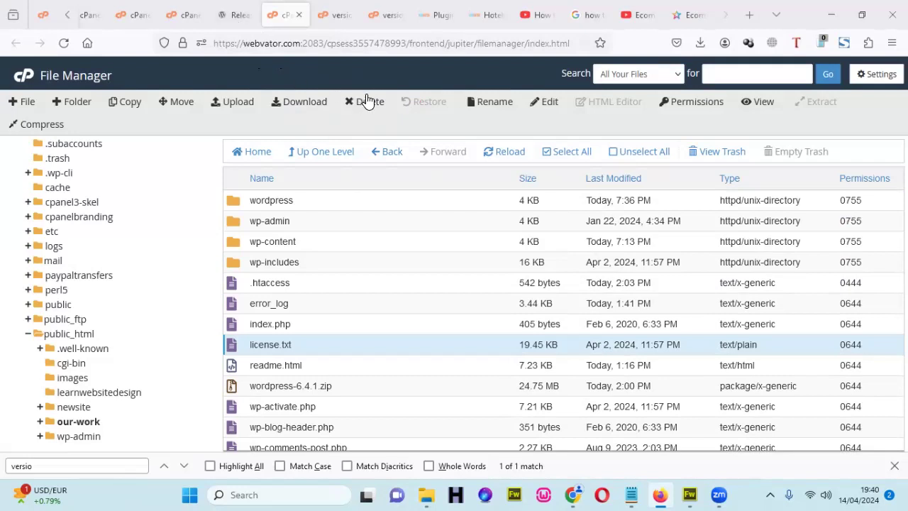
click(236, 17)
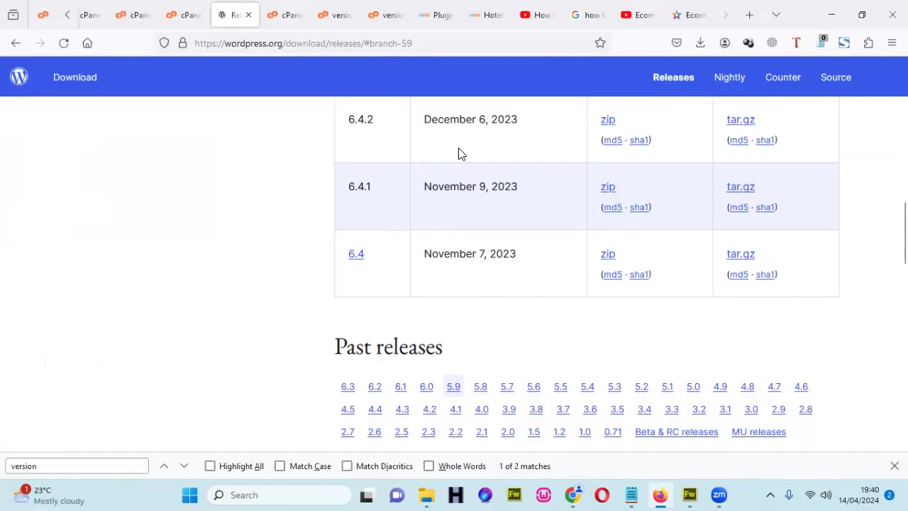
scroll(458, 152, up, 1)
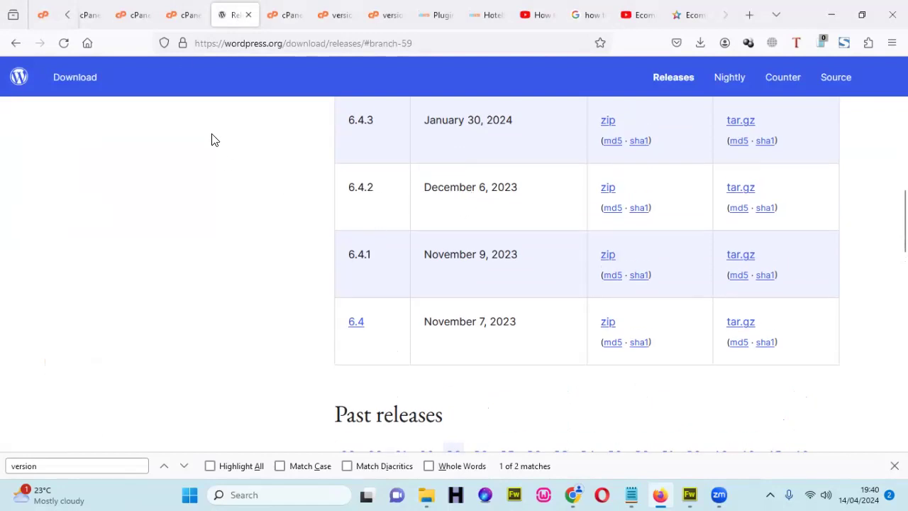
mouse_move(379, 196)
mouse_down()
mouse_move(348, 206)
mouse_move(364, 199)
mouse_up()
click(366, 199)
drag(443, 188, 544, 190)
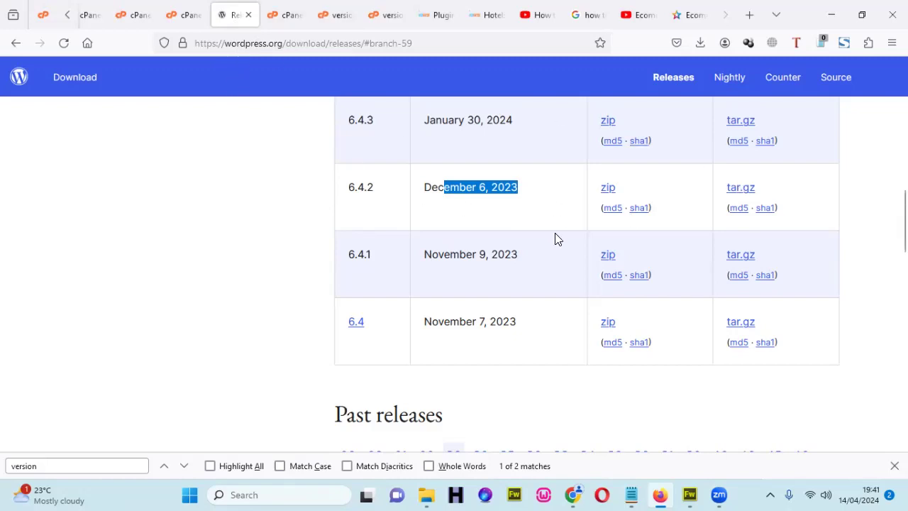
scroll(553, 287, up, 2)
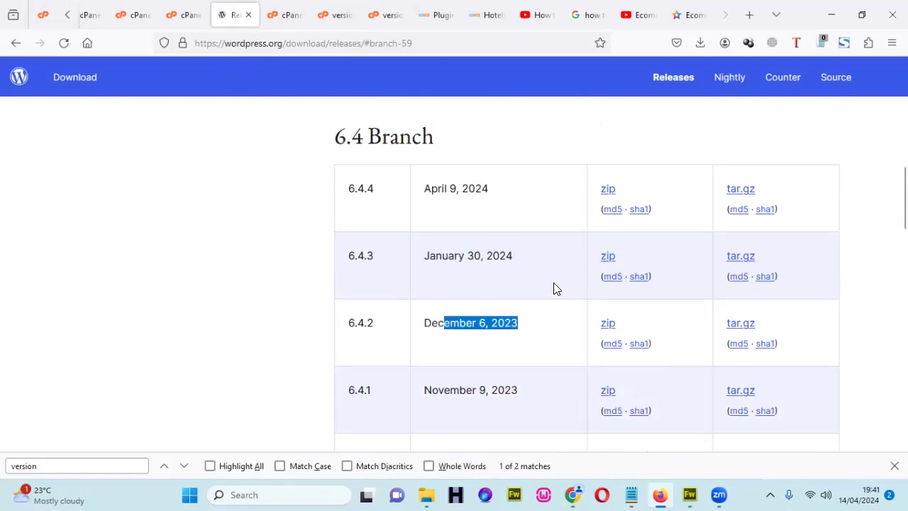
scroll(537, 229, down, 1)
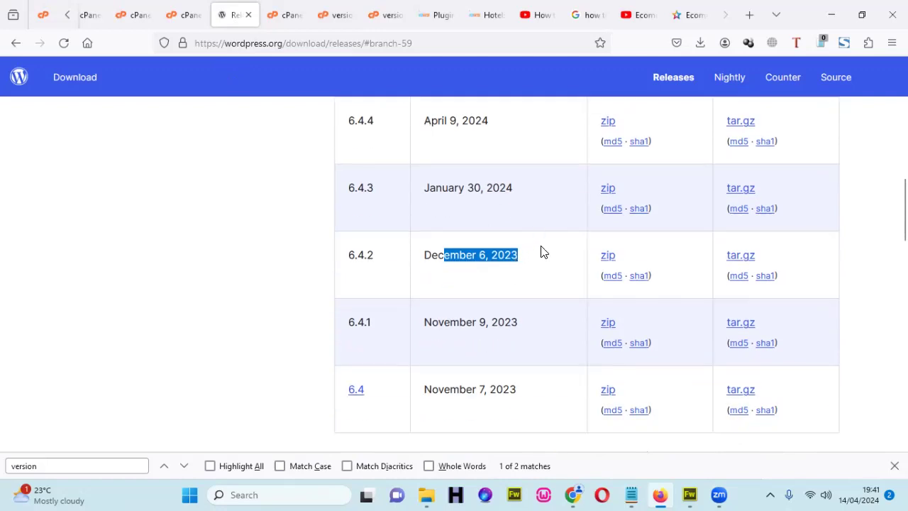
scroll(487, 235, down, 1)
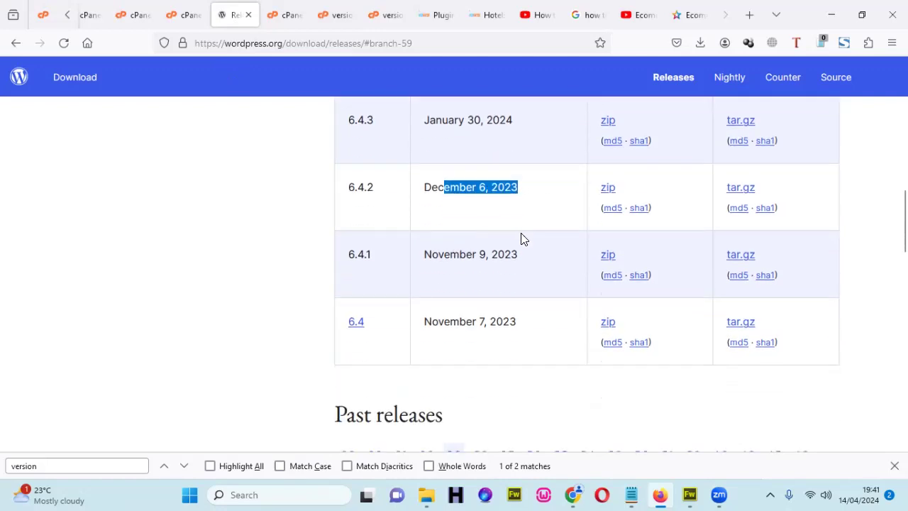
Step: Return to the cPanel File Manager and select wordpress-6.4.1.zip in the our-work folder
click(186, 16)
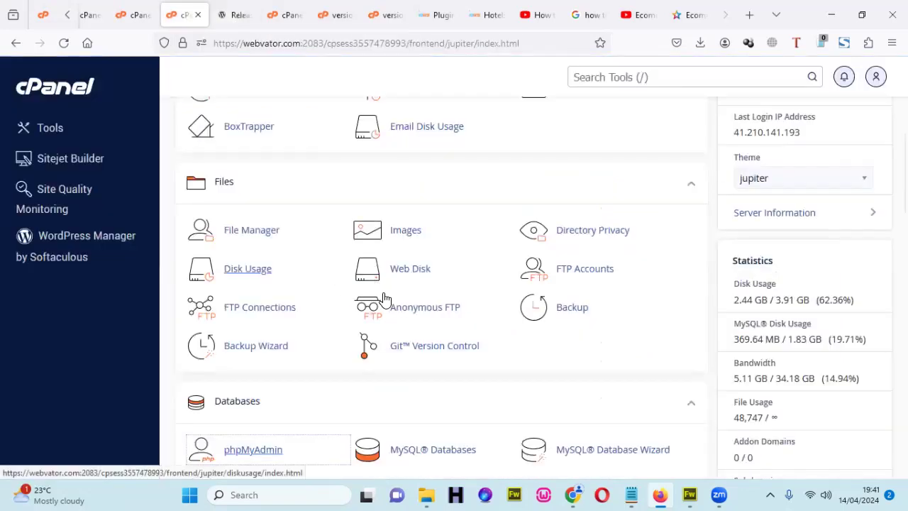
click(291, 20)
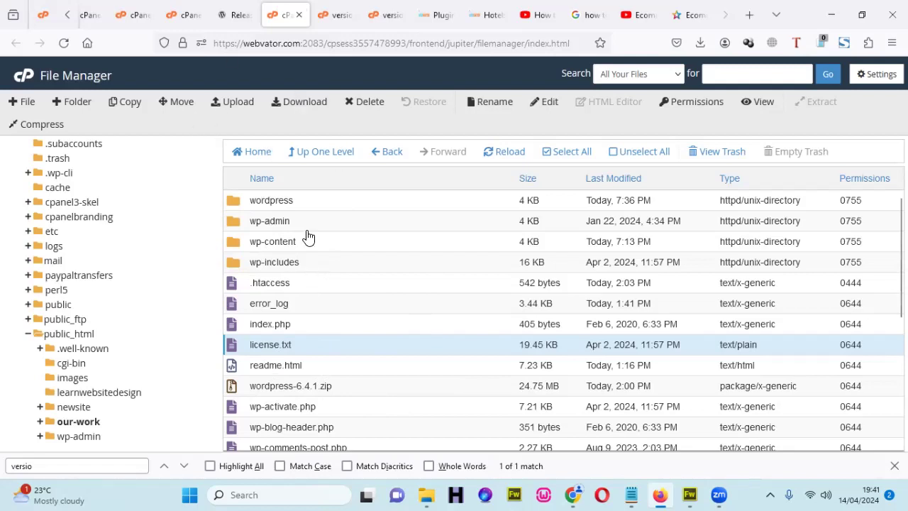
key(Down)
key(Down)
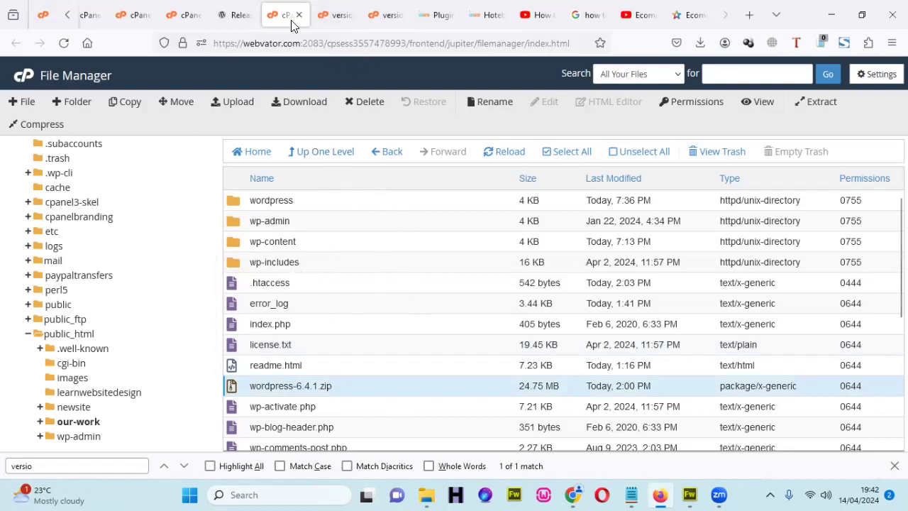
Step: Compare the 6.4 branch release dates and look over the past releases on the WordPress releases page
click(240, 17)
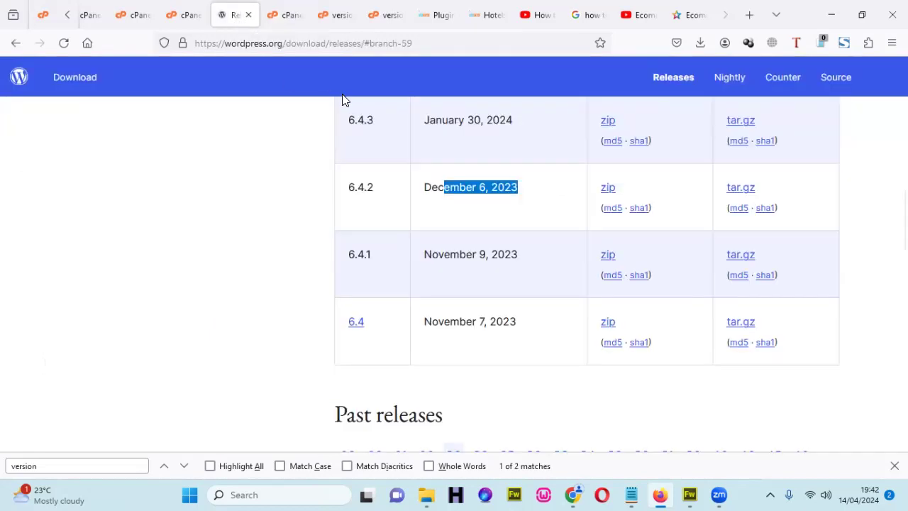
click(455, 190)
scroll(363, 189, up, 2)
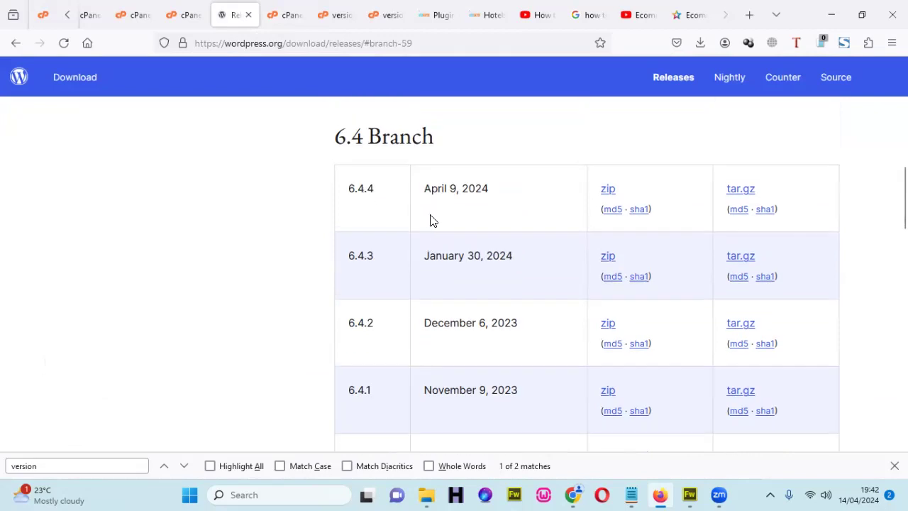
scroll(518, 237, down, 1)
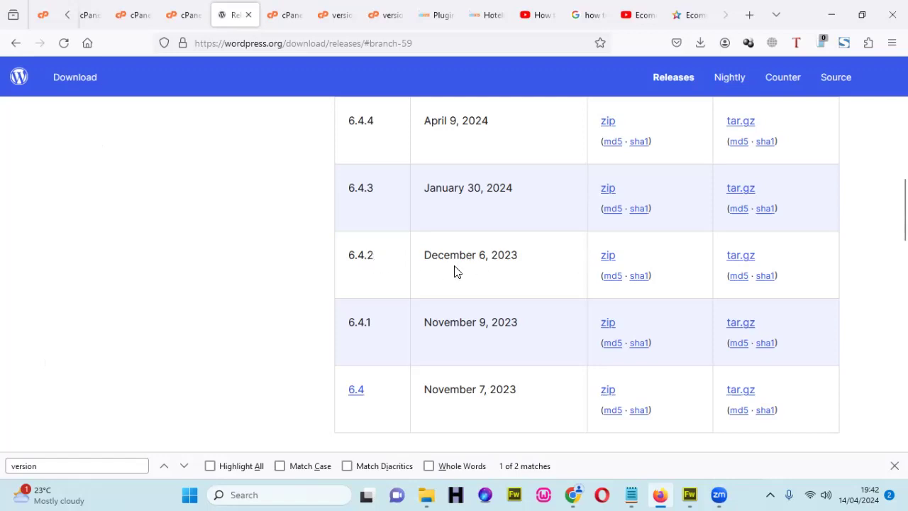
scroll(506, 258, down, 3)
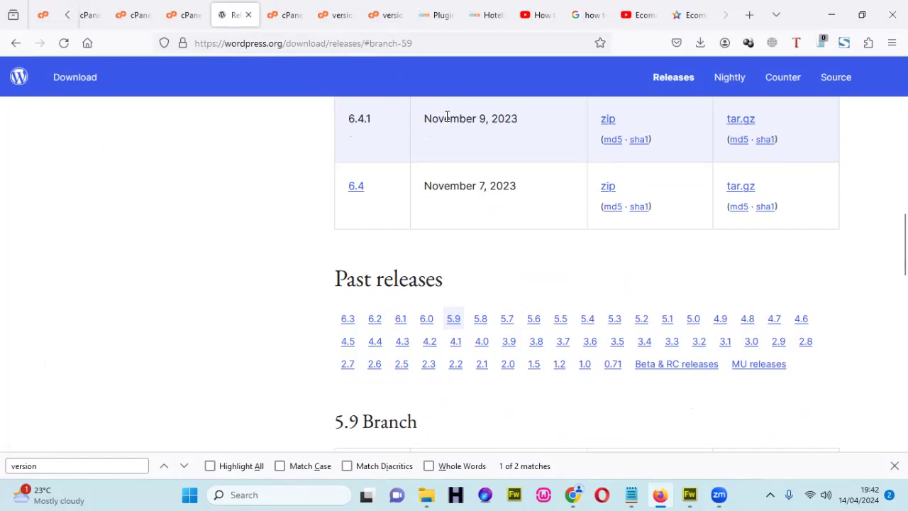
click(344, 44)
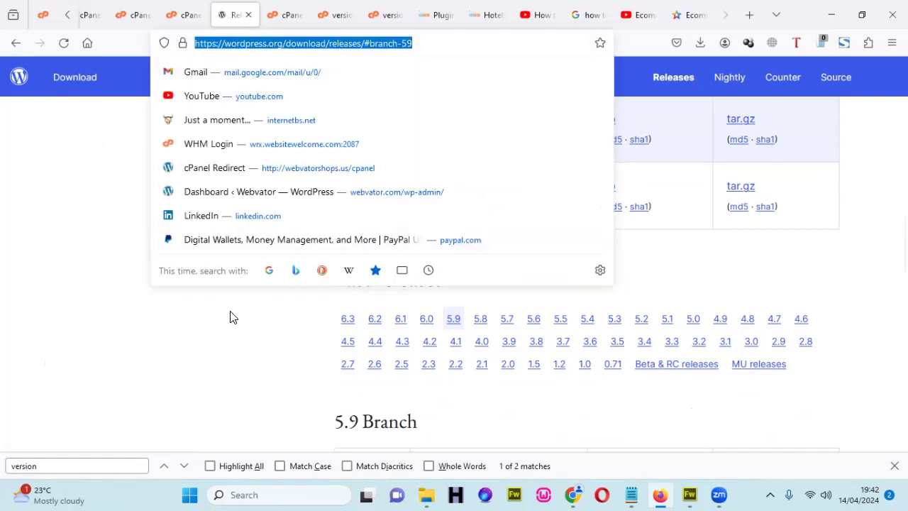
click(282, 292)
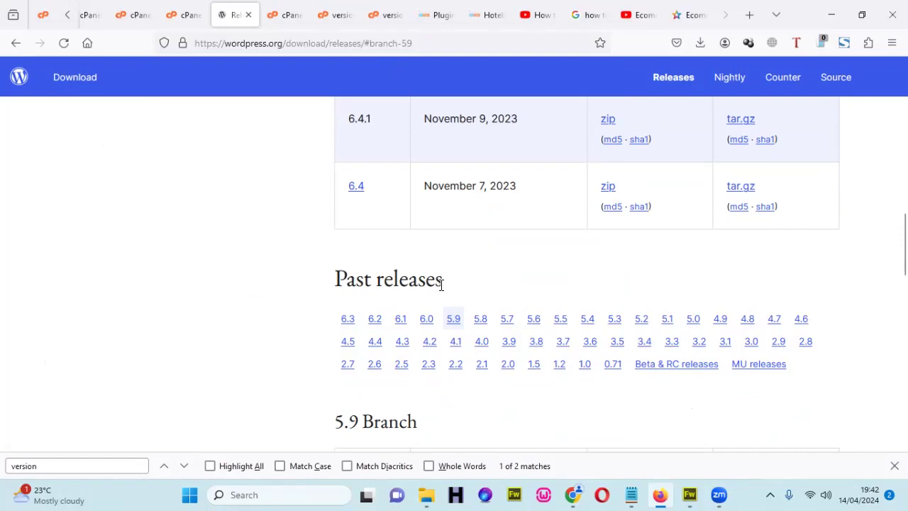
scroll(497, 340, down, 1)
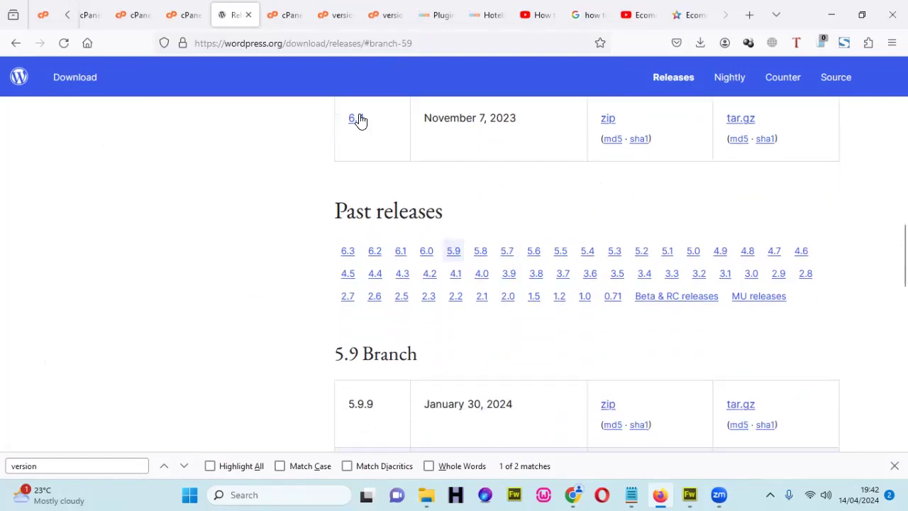
Step: Go to google.com and search for "wordpress download releases"
click(308, 43)
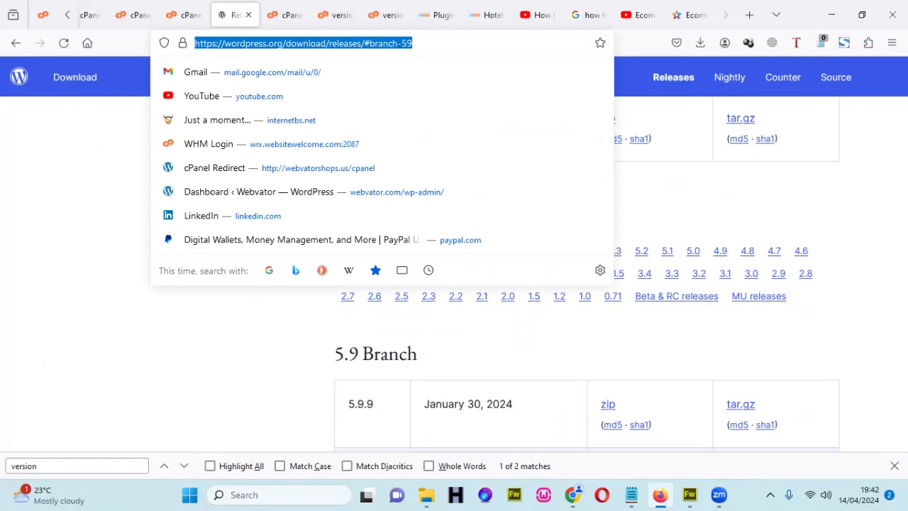
text(GOO)
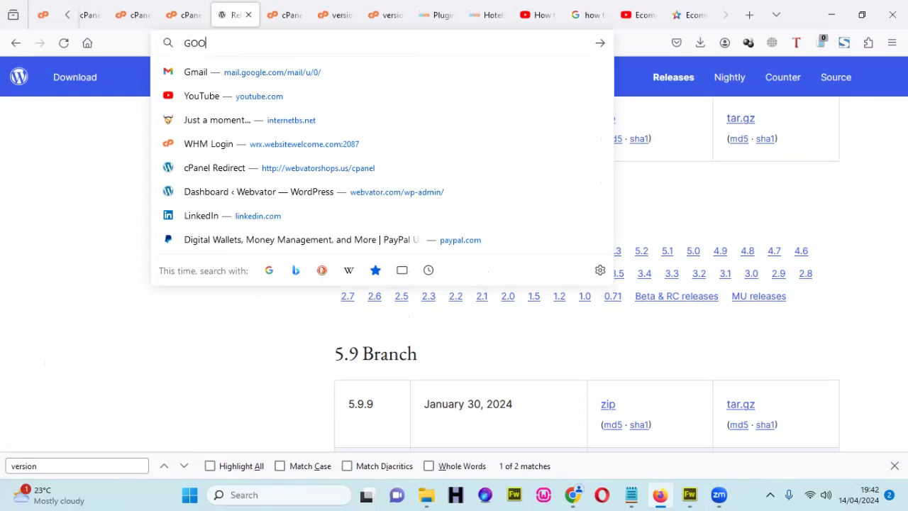
text(GLE.COM)
key(Return)
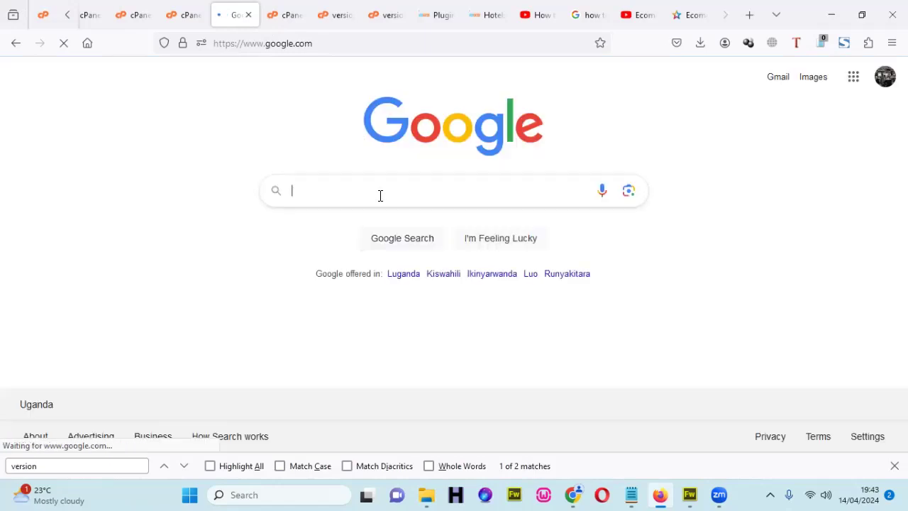
click(379, 196)
text(WO)
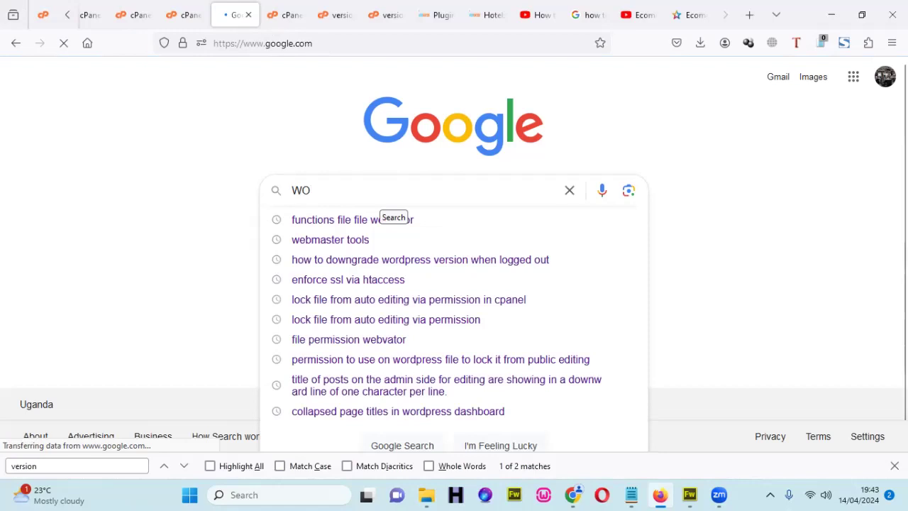
text(RDPRESS DOWNL)
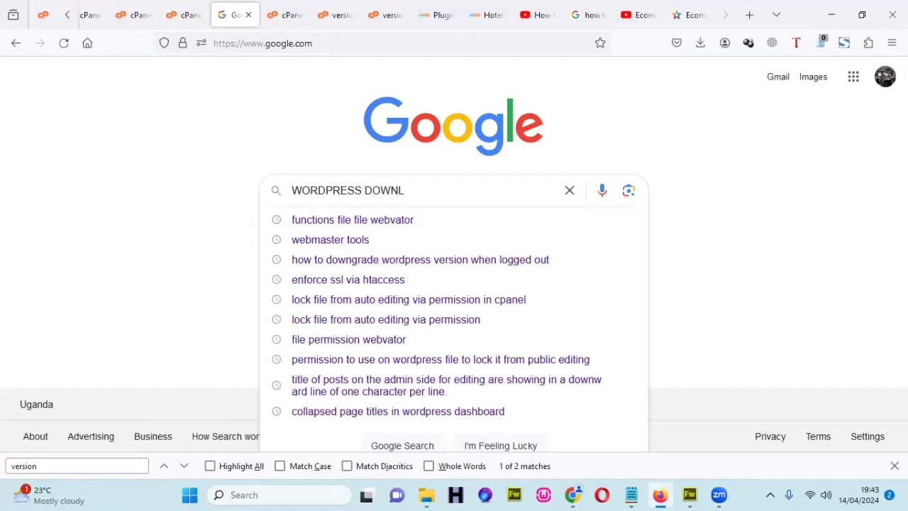
text(OAD RELA)
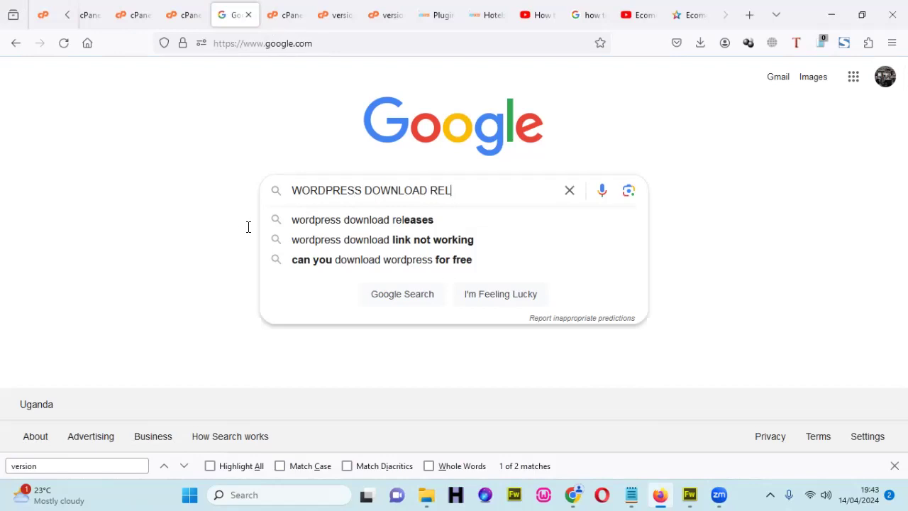
click(369, 223)
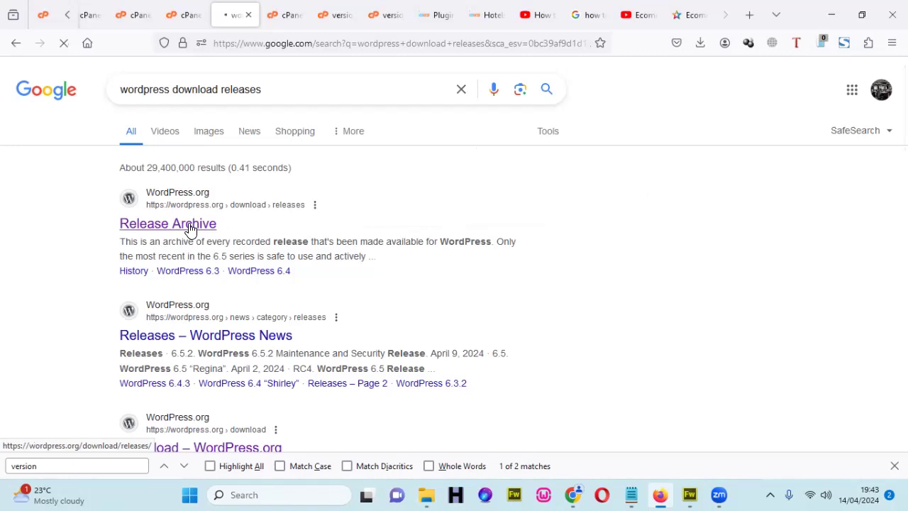
Step: Open the WordPress.org Release Archive result and find the downloads of the 6.4 branch
click(190, 230)
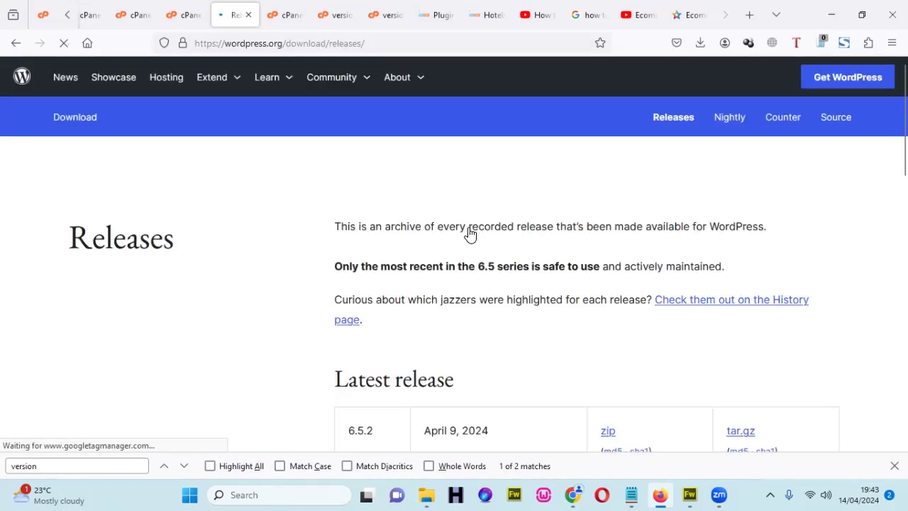
scroll(489, 241, down, 3)
scroll(451, 243, down, 3)
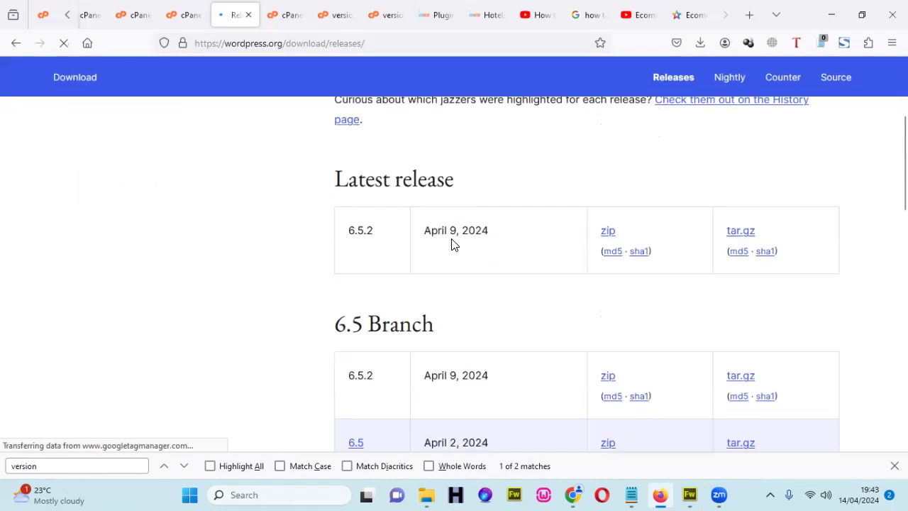
scroll(391, 192, down, 5)
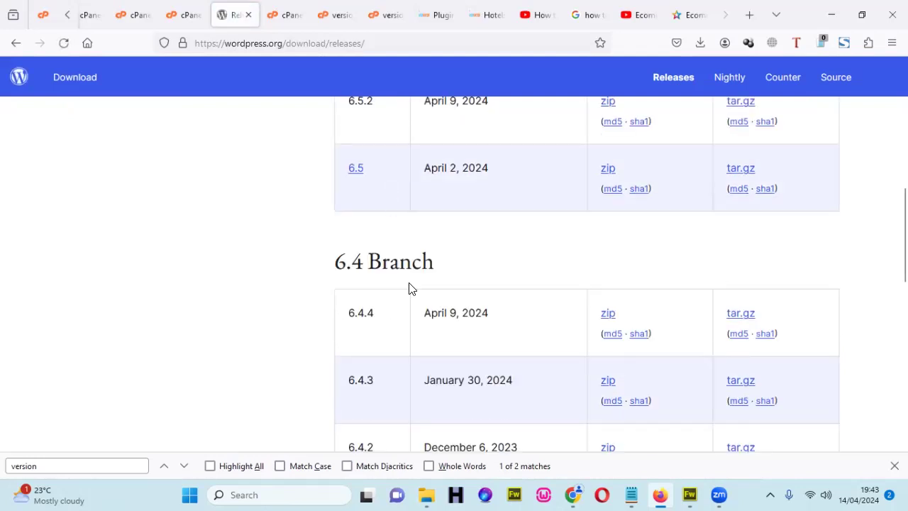
scroll(405, 330, down, 2)
scroll(403, 328, down, 2)
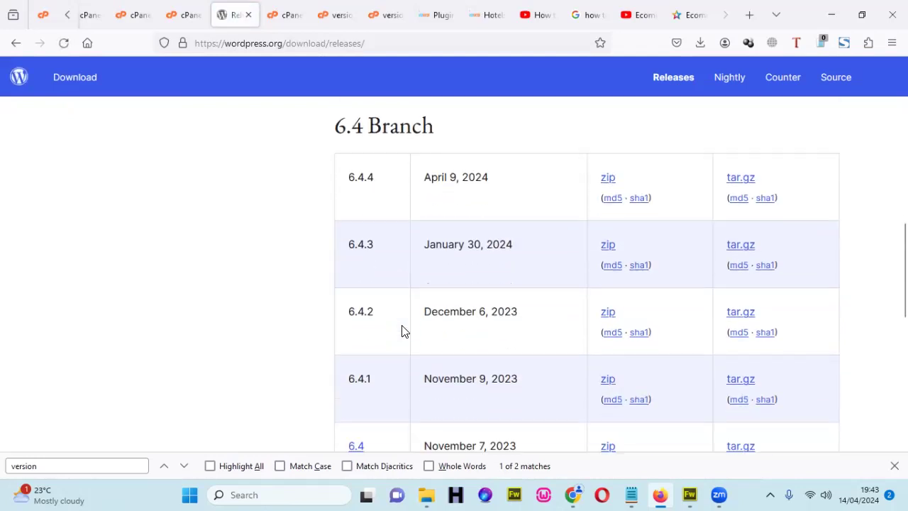
scroll(402, 328, up, 4)
scroll(403, 328, down, 3)
Step: Check the downloaded wordpress-6.4.1.zip in the Downloads folder, then return to the browser
mouse_move(426, 494)
click(489, 430)
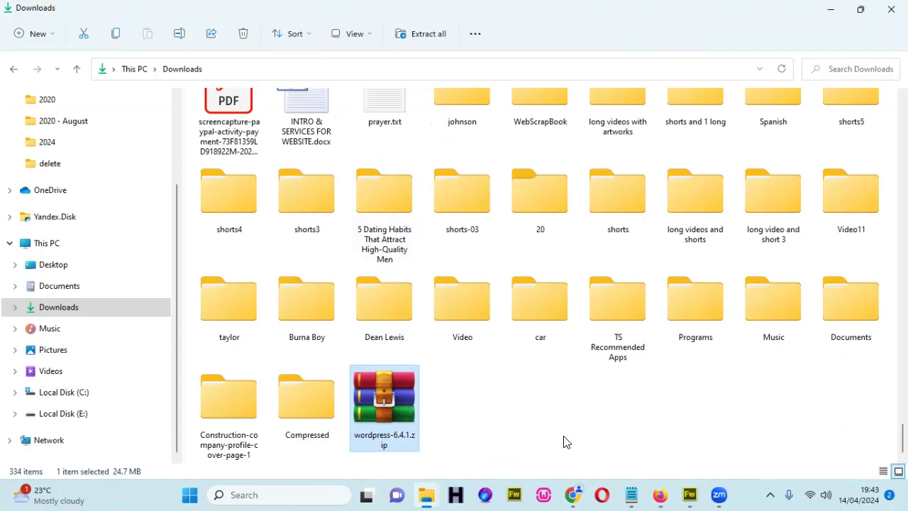
click(659, 495)
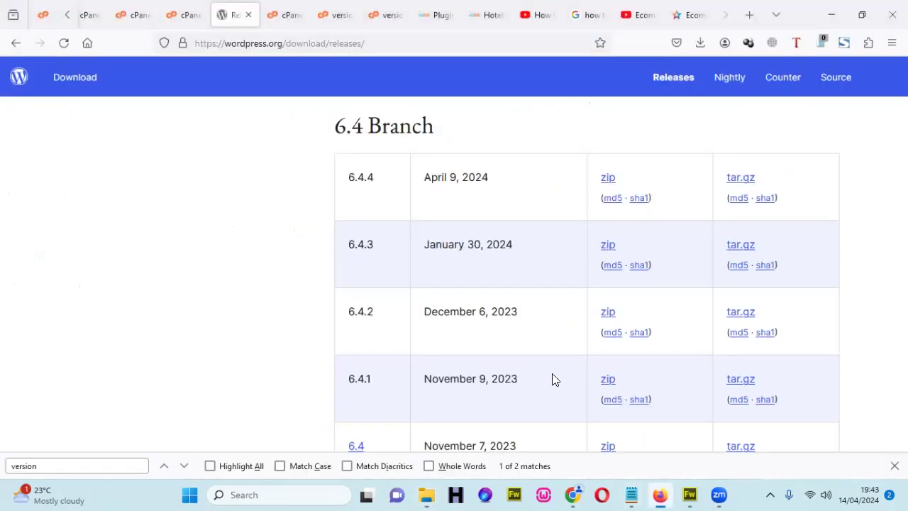
Step: Examine the WordPress files and folders in public_html in the other hosting account's File Manager
click(173, 14)
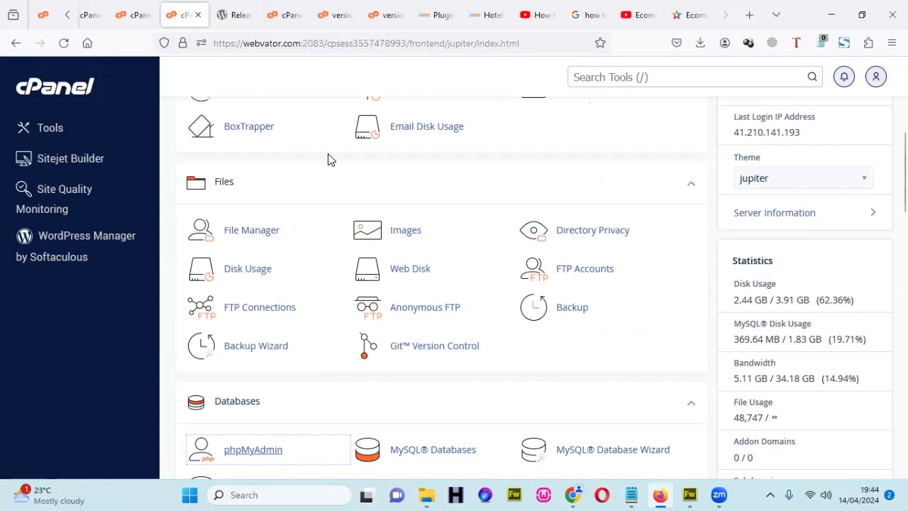
click(131, 16)
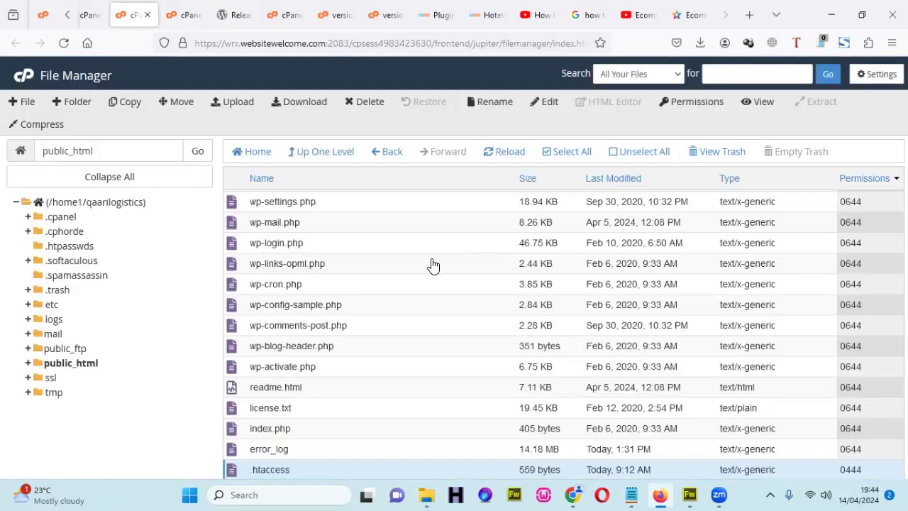
scroll(374, 284, up, 1)
scroll(375, 284, up, 3)
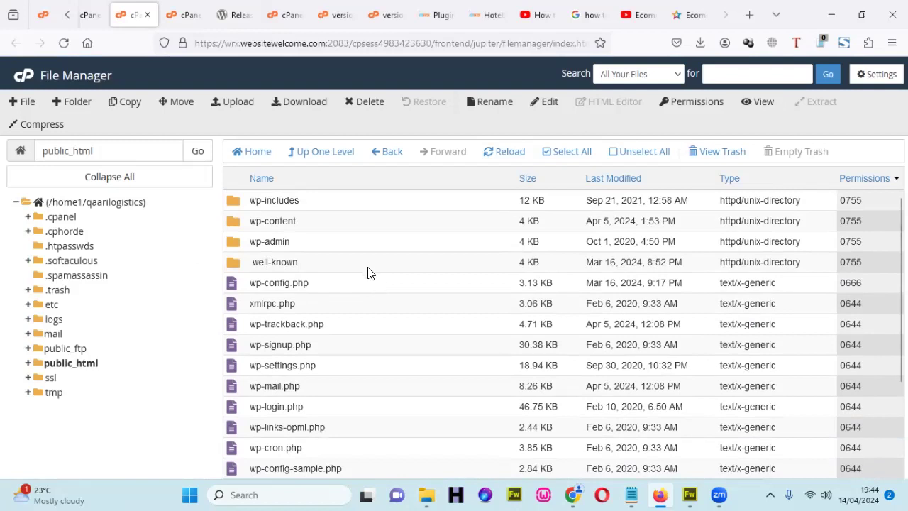
scroll(329, 337, down, 4)
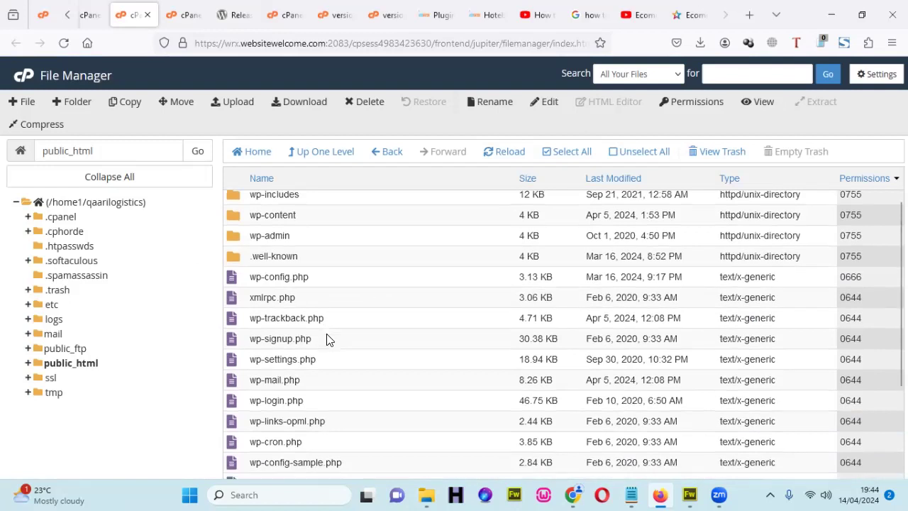
Step: Review the core folders and PHP files in the other account's public_html, then return to the our-work folder in the webvator File Manager
scroll(330, 338, up, 4)
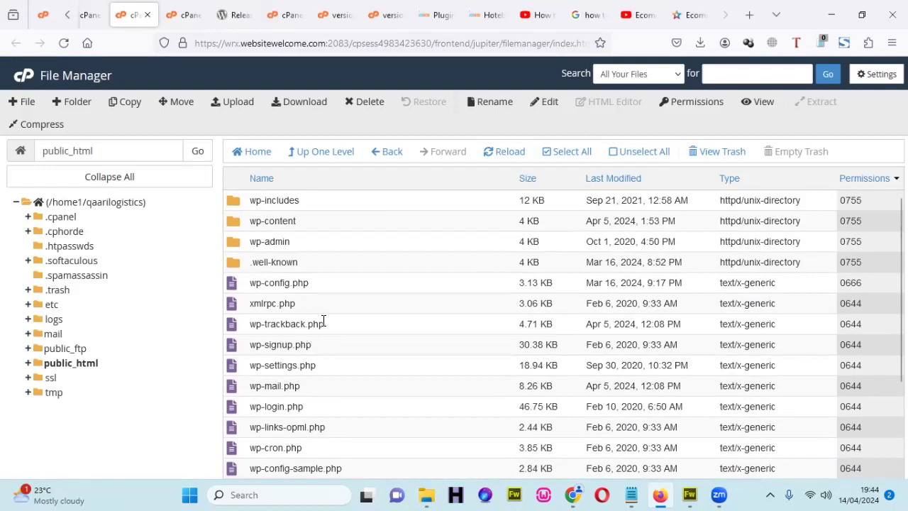
scroll(322, 322, down, 2)
scroll(323, 325, up, 2)
scroll(337, 314, down, 3)
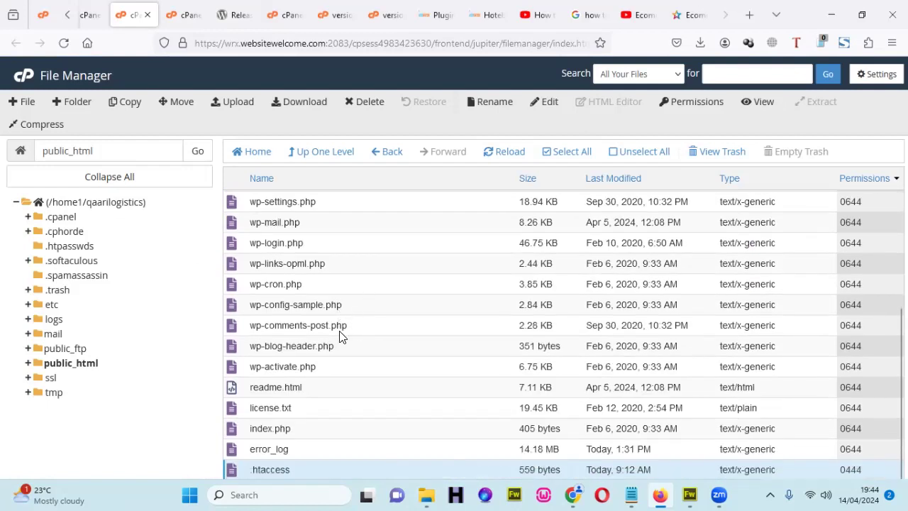
scroll(339, 336, up, 3)
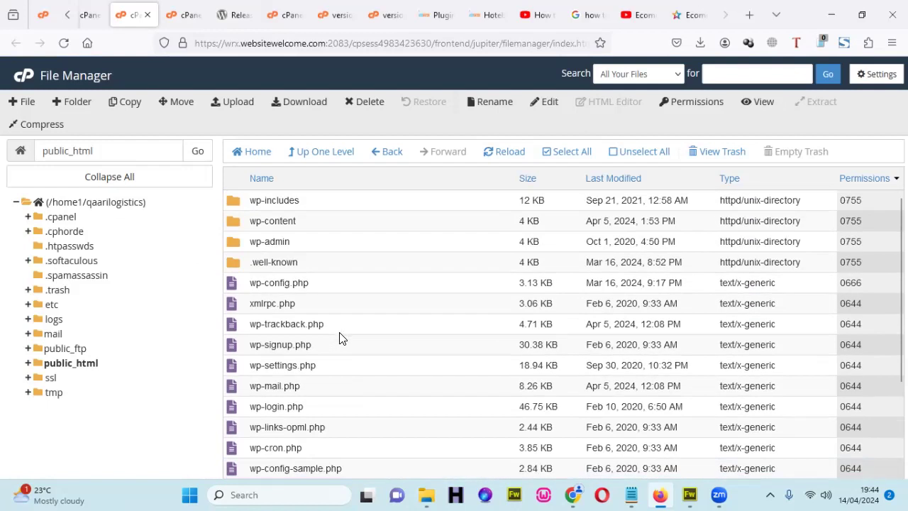
click(169, 9)
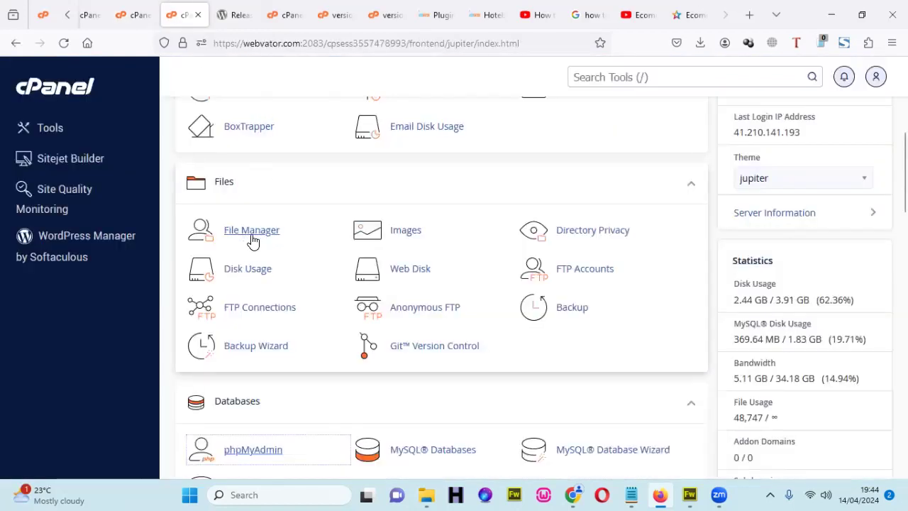
click(138, 14)
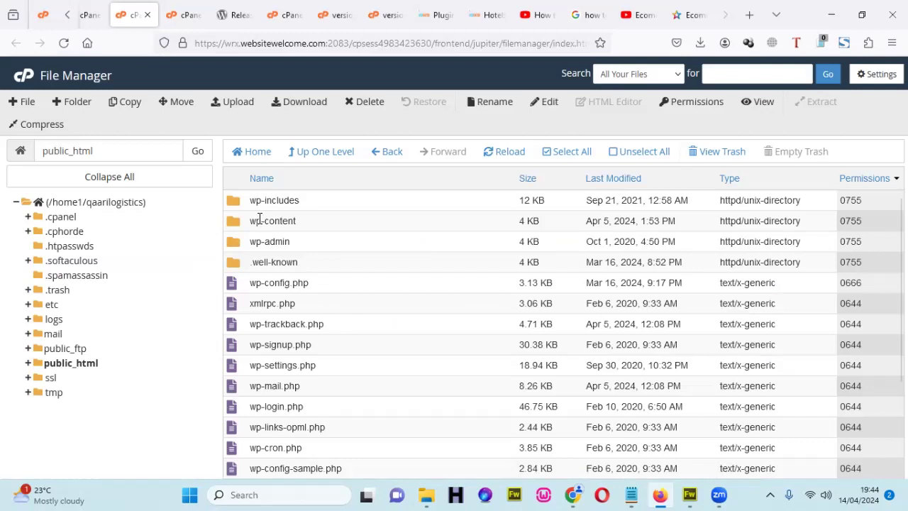
scroll(307, 366, down, 3)
scroll(308, 366, up, 3)
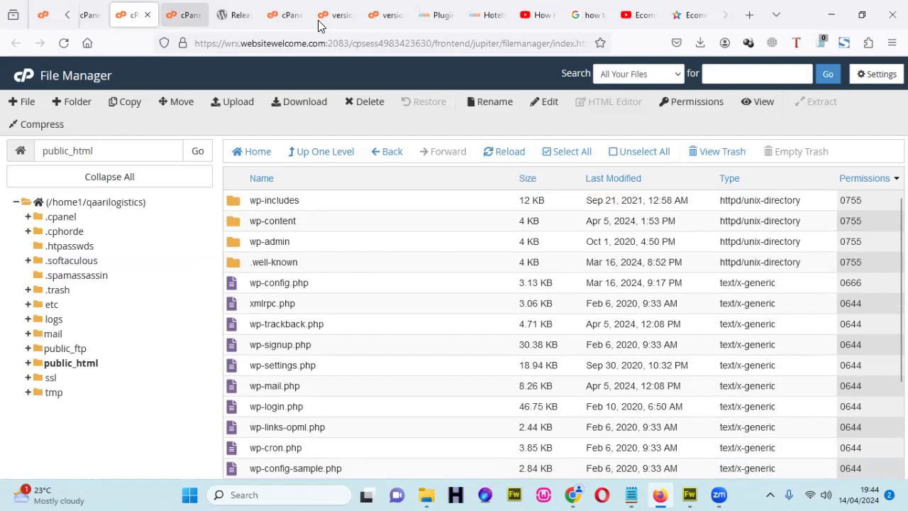
click(276, 21)
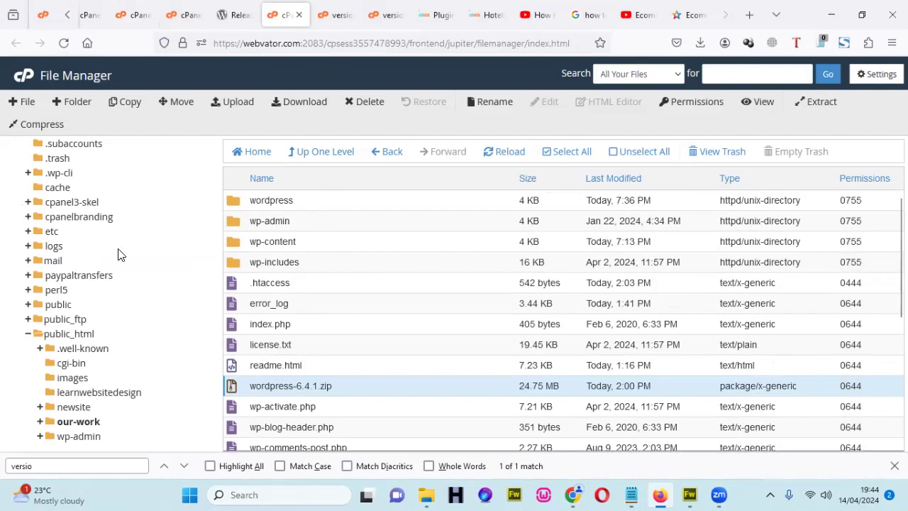
scroll(124, 241, up, 5)
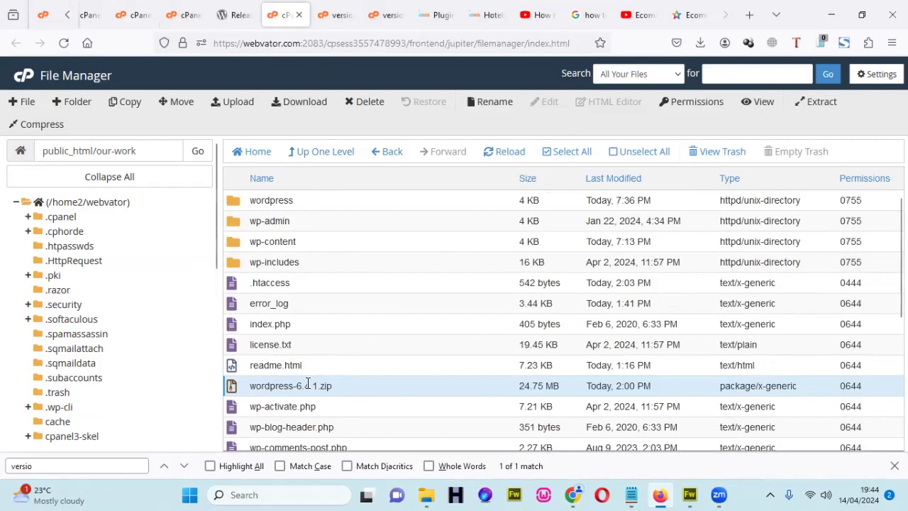
click(237, 101)
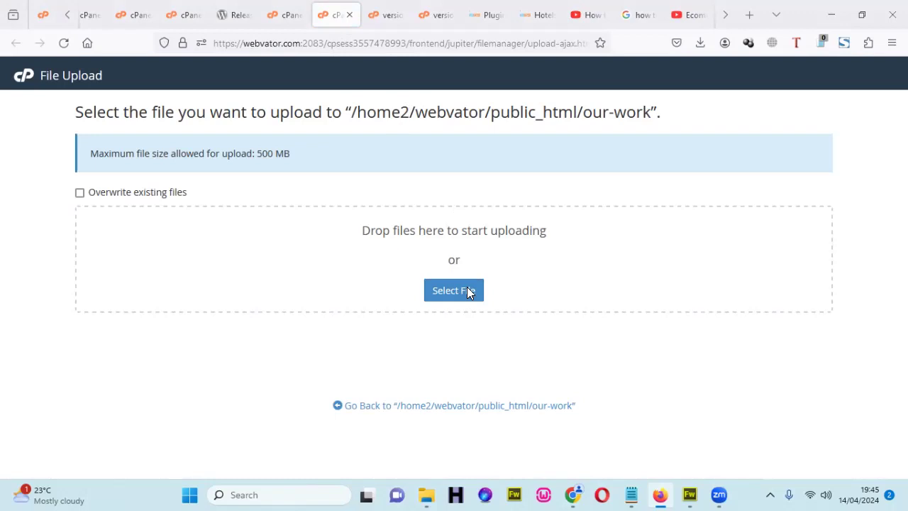
click(453, 289)
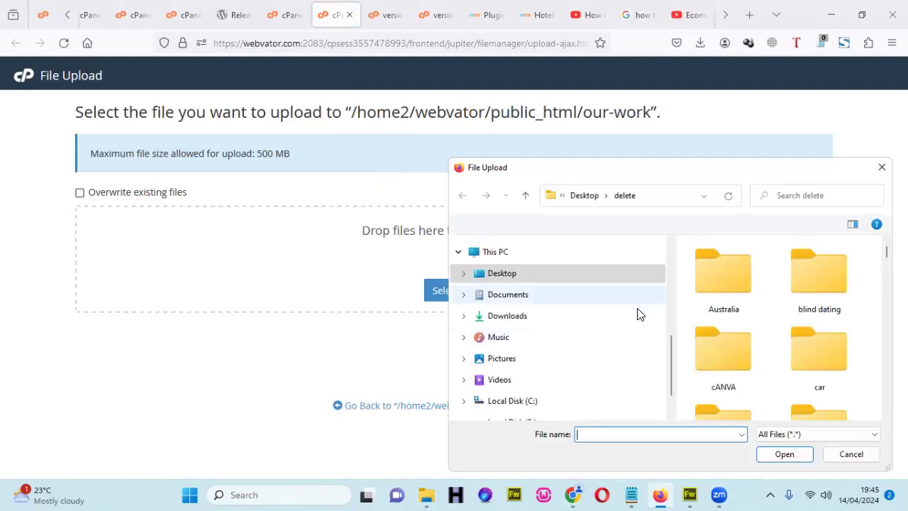
click(518, 320)
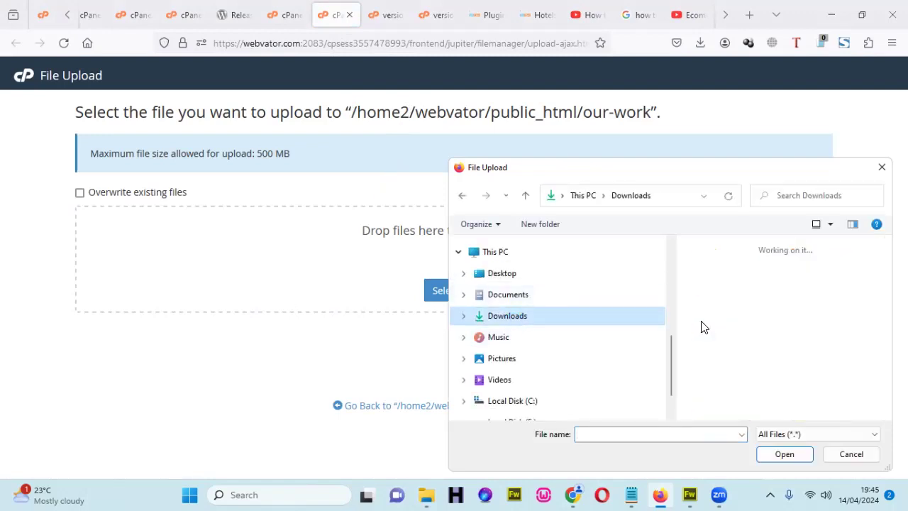
scroll(745, 332, down, 4)
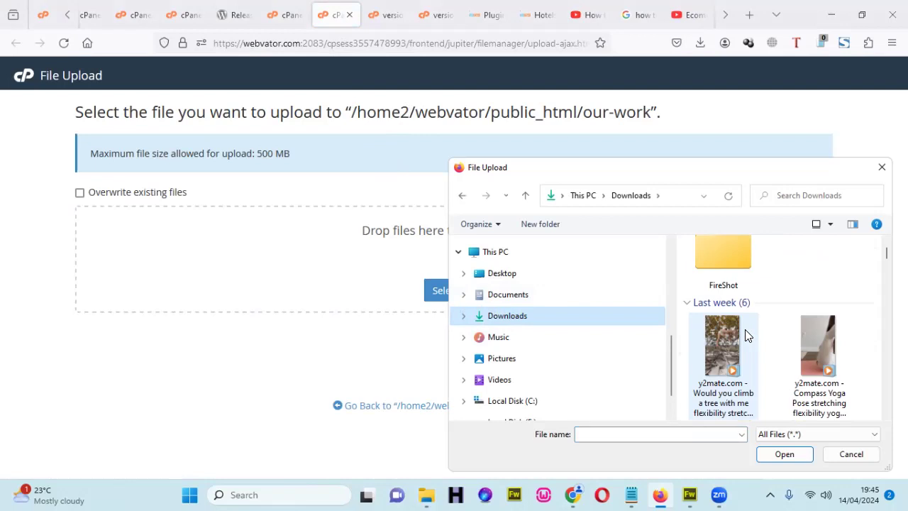
scroll(743, 334, down, 3)
scroll(800, 340, up, 4)
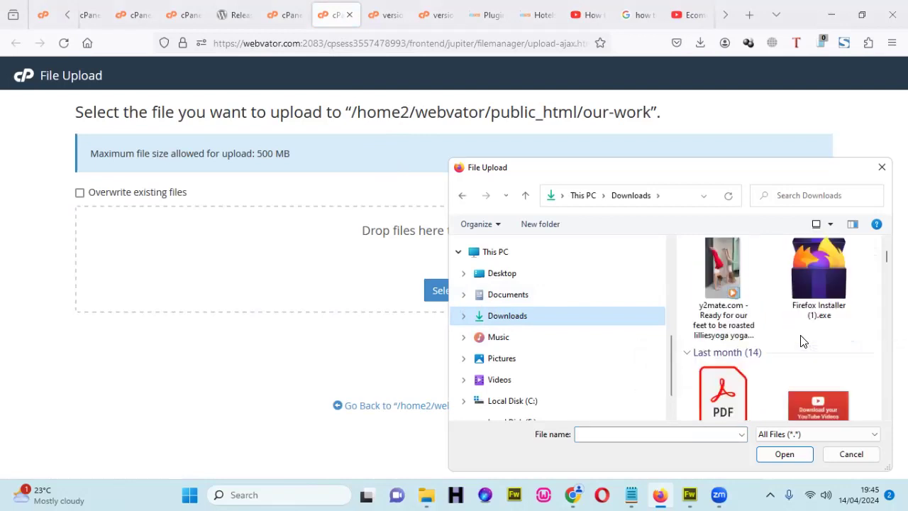
scroll(800, 338, up, 3)
scroll(800, 339, down, 5)
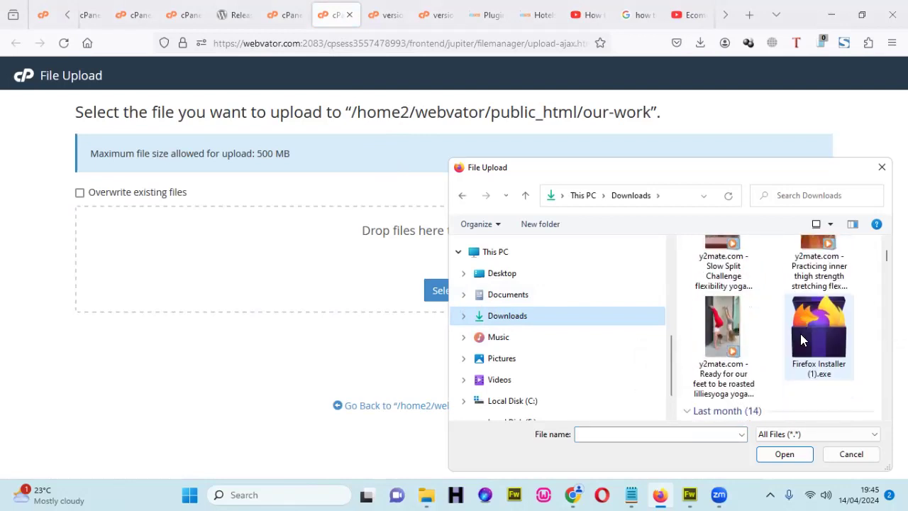
scroll(800, 339, down, 5)
scroll(801, 331, up, 5)
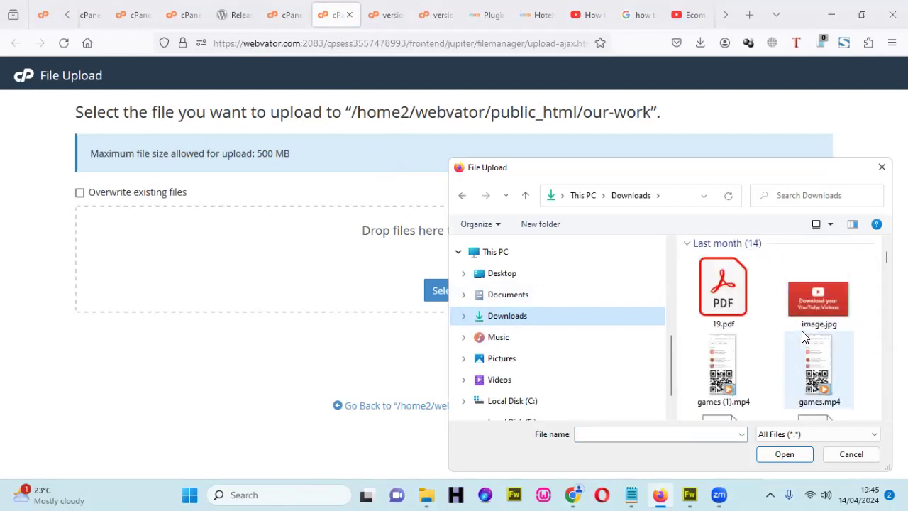
click(881, 167)
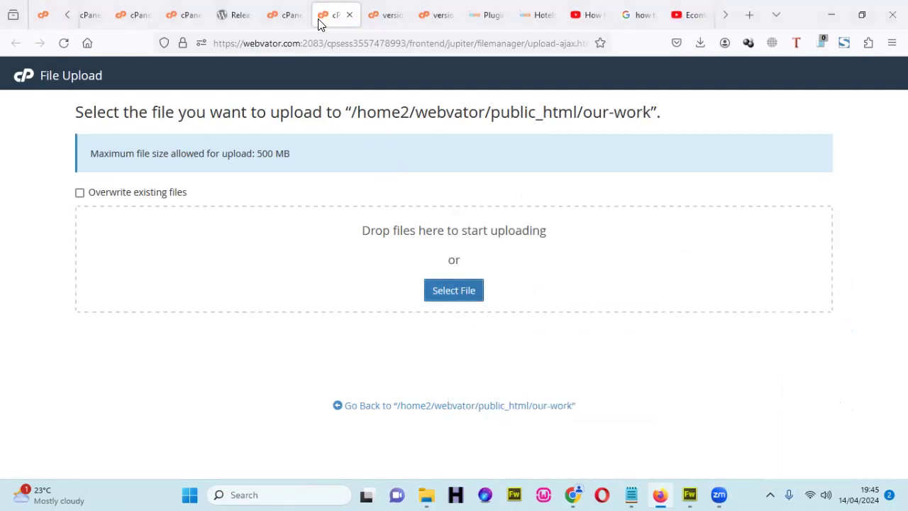
click(282, 17)
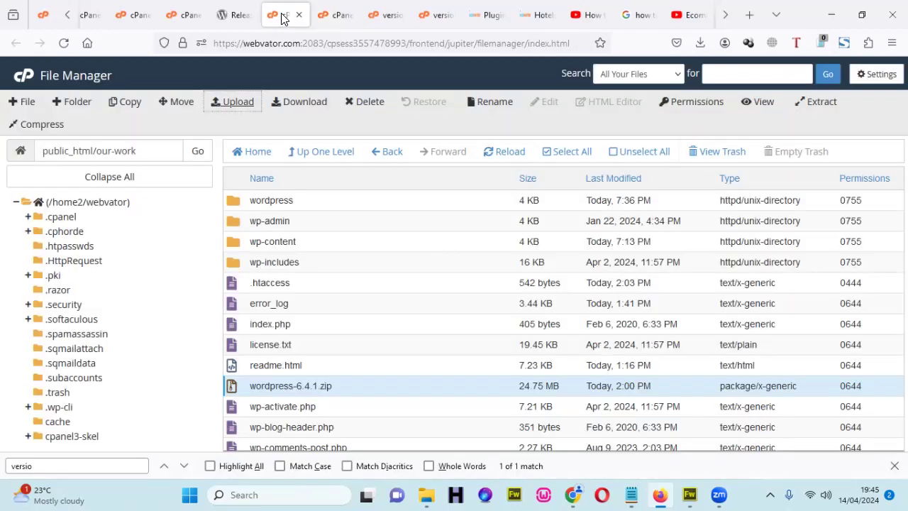
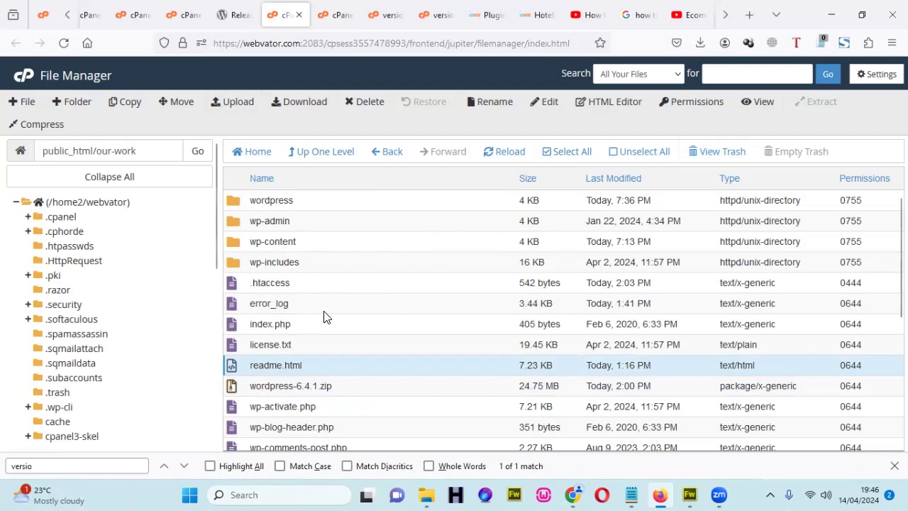
Step: In the wp-includes folder of our-work, search the listing for "VERSION" and open version.php in the editor
double_click(230, 261)
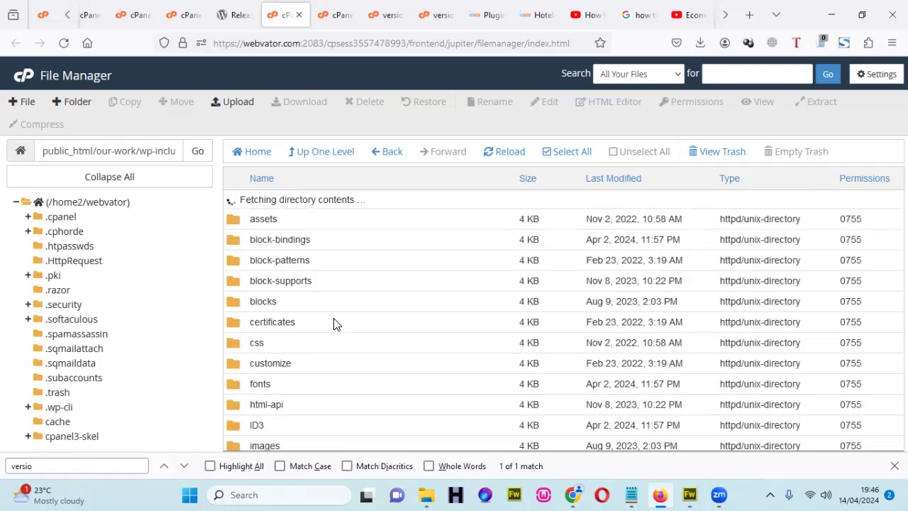
scroll(336, 323, down, 5)
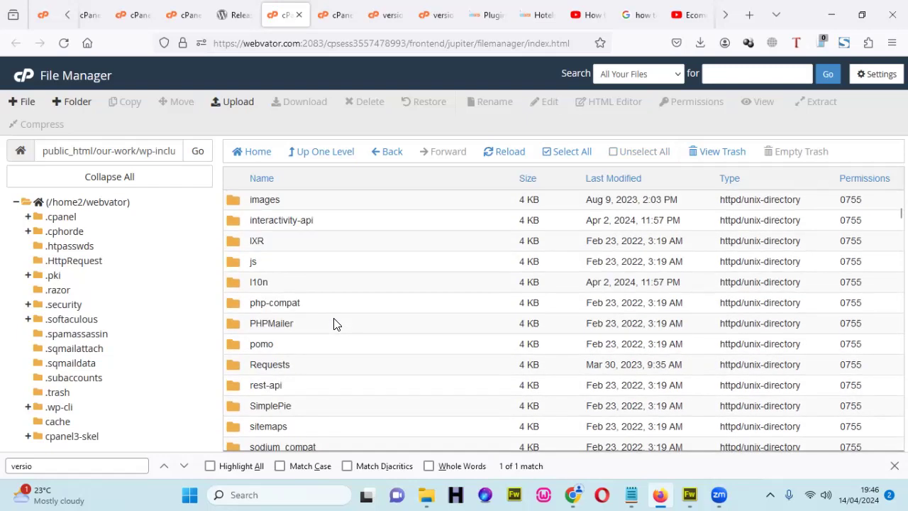
scroll(336, 323, down, 5)
scroll(317, 341, down, 10)
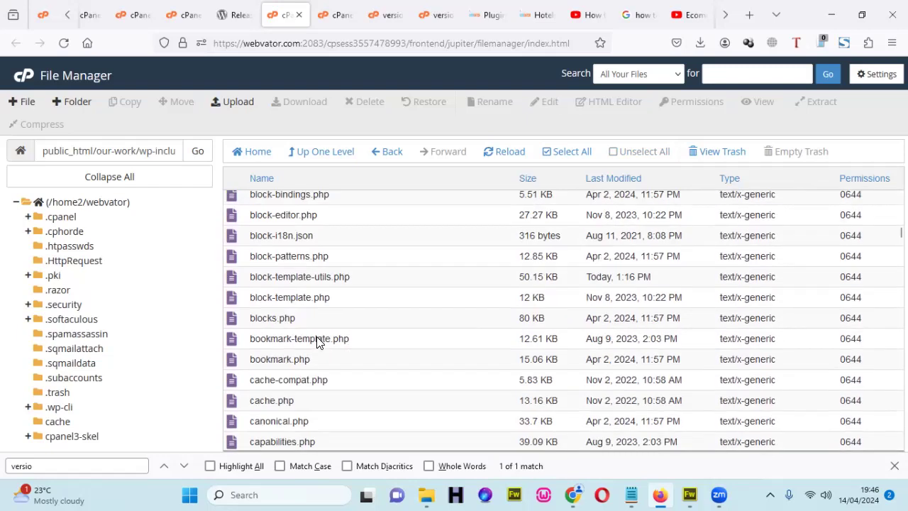
scroll(317, 341, down, 20)
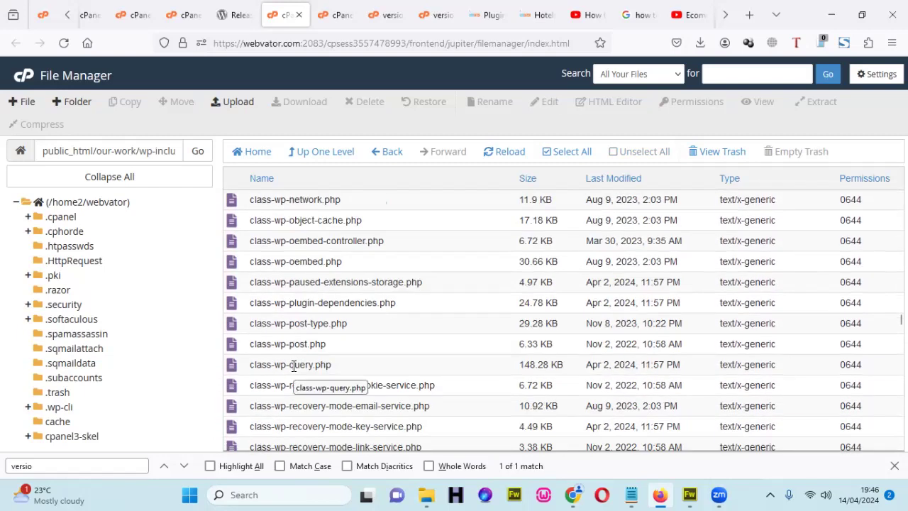
key(ctrl+f)
text(VER)
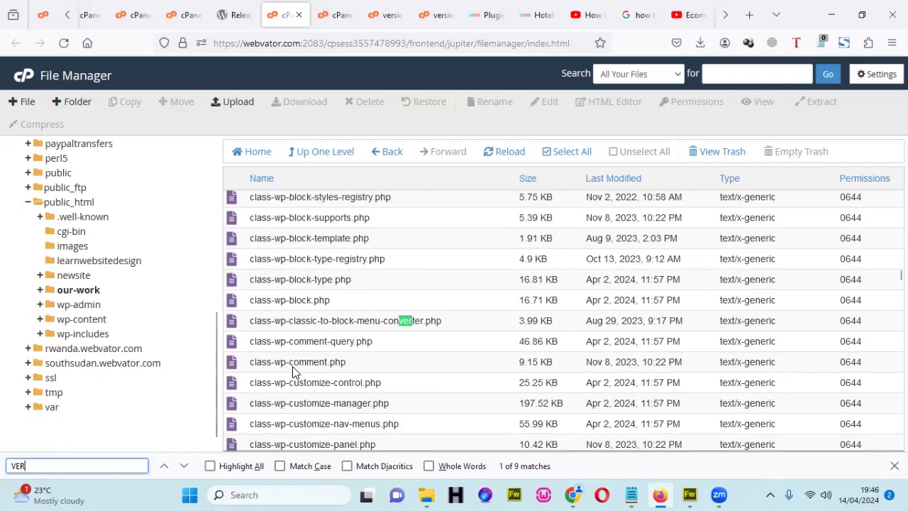
text(SION)
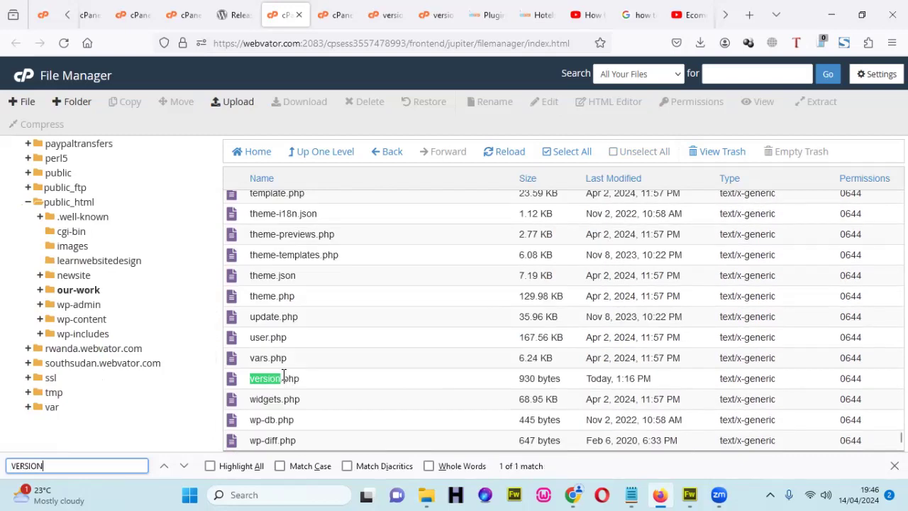
click(269, 383)
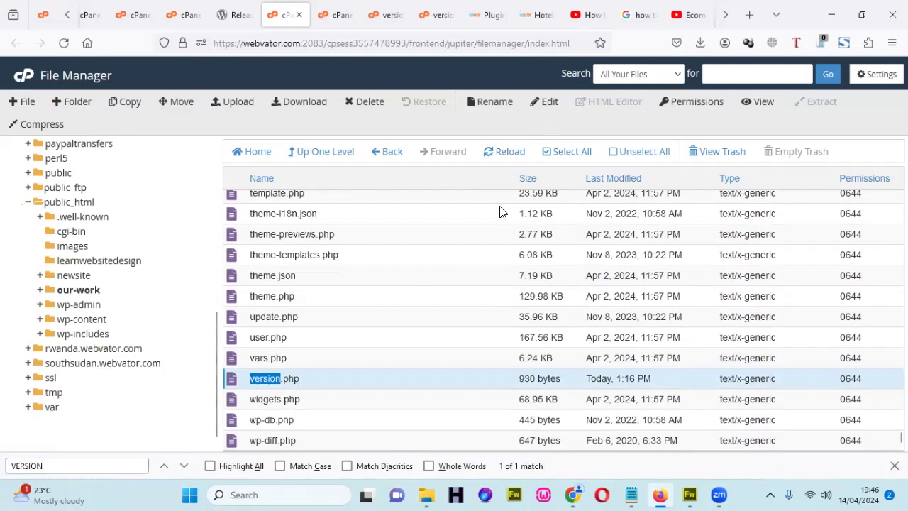
click(547, 103)
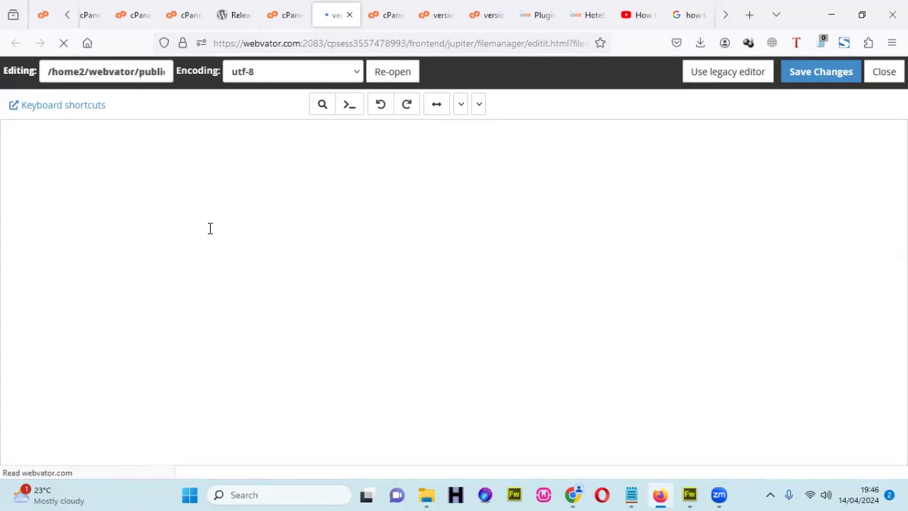
Step: Examine the $wp_version and $wp_db_version values in version.php
drag(129, 316, 105, 317)
click(112, 315)
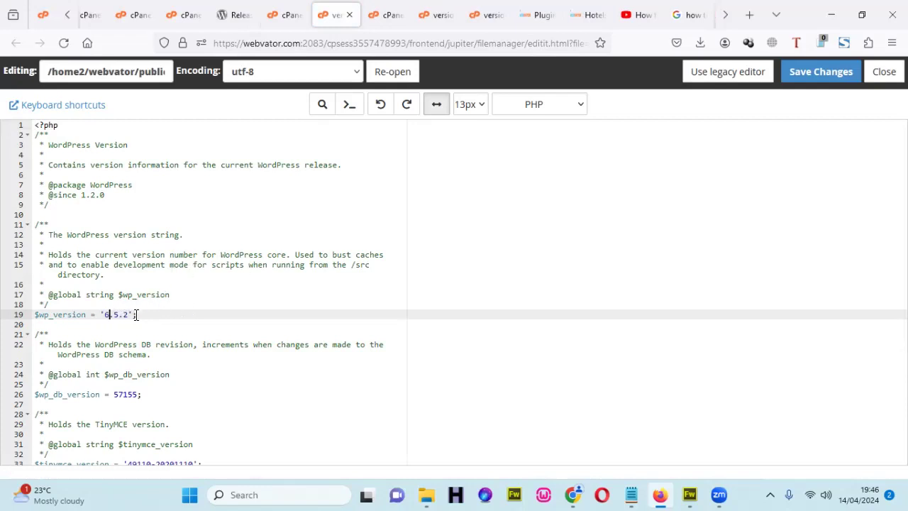
drag(105, 314, 122, 314)
scroll(124, 307, down, 2)
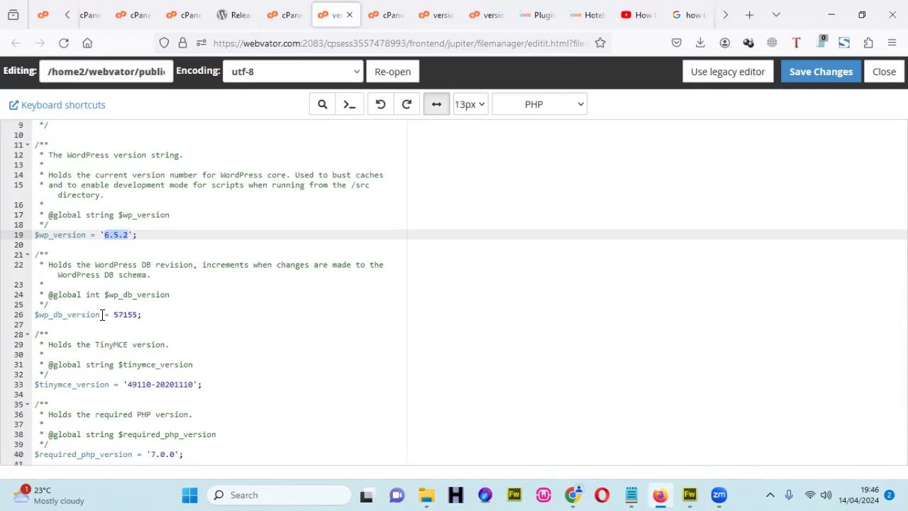
click(114, 314)
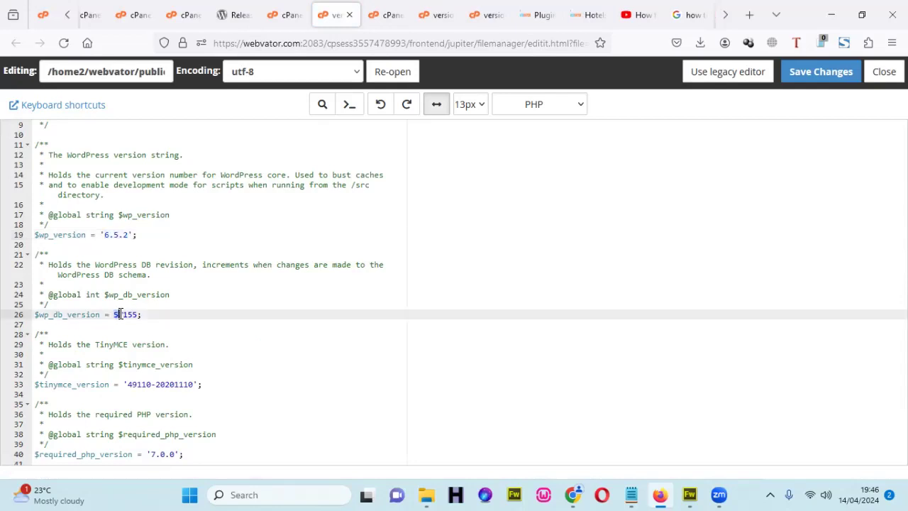
click(125, 314)
drag(137, 314, 115, 314)
click(137, 314)
click(133, 314)
drag(137, 315, 119, 317)
click(133, 314)
click(130, 234)
drag(101, 235, 128, 235)
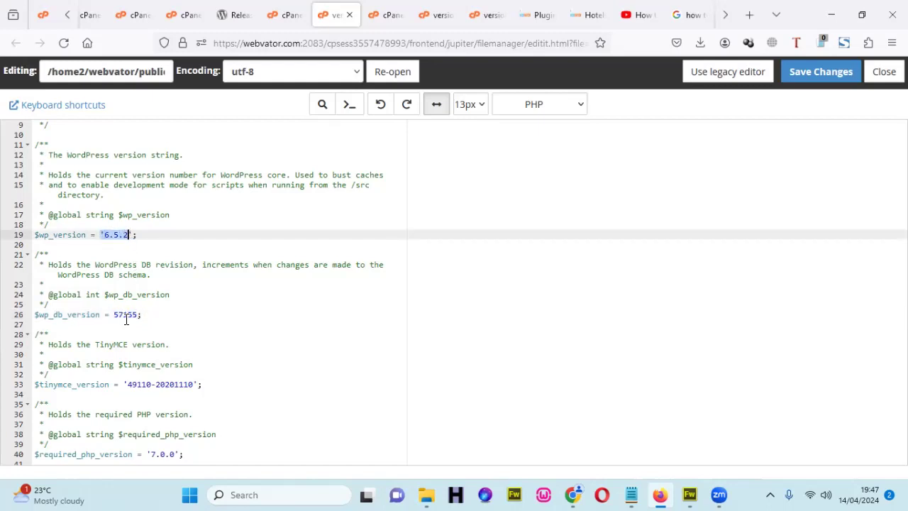
drag(139, 314, 129, 314)
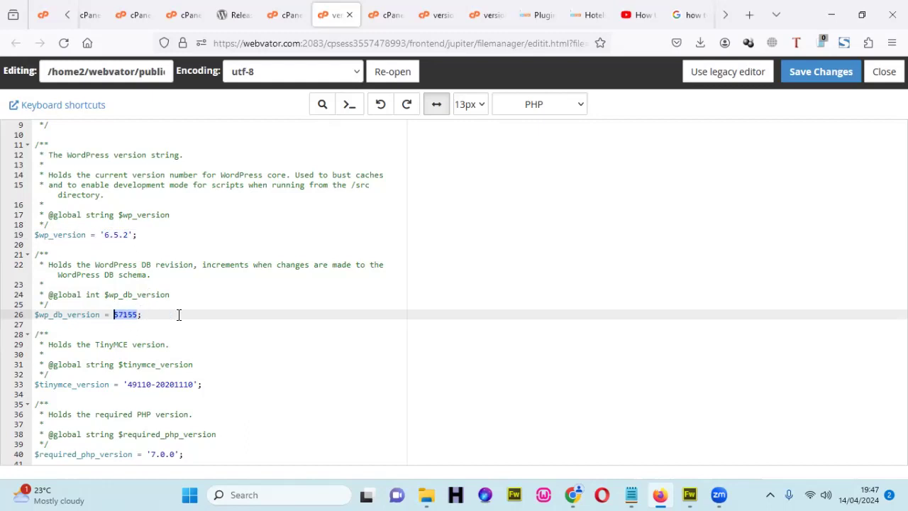
mouse_move(115, 315)
mouse_down()
mouse_move(132, 315)
mouse_move(113, 314)
mouse_up()
text(5716)
click(113, 235)
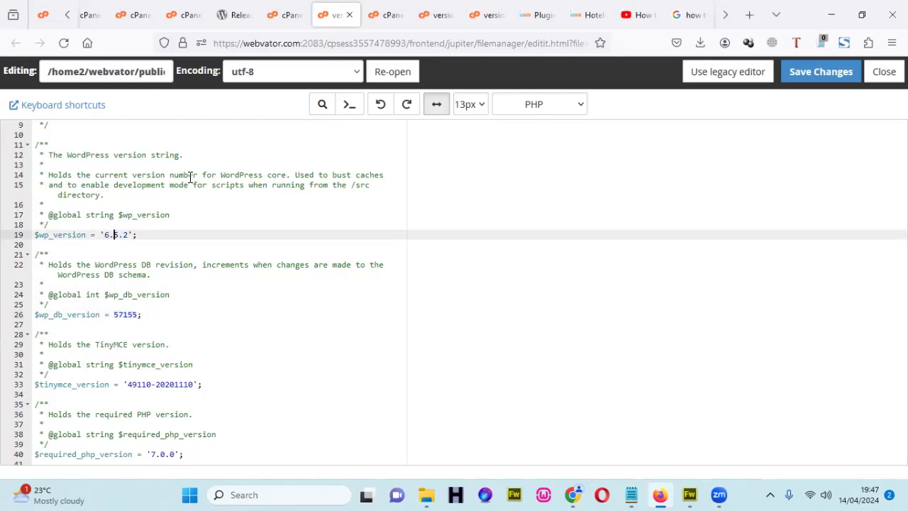
Step: Return to the File Manager listing of wp-includes and go up to the our-work folder
click(278, 14)
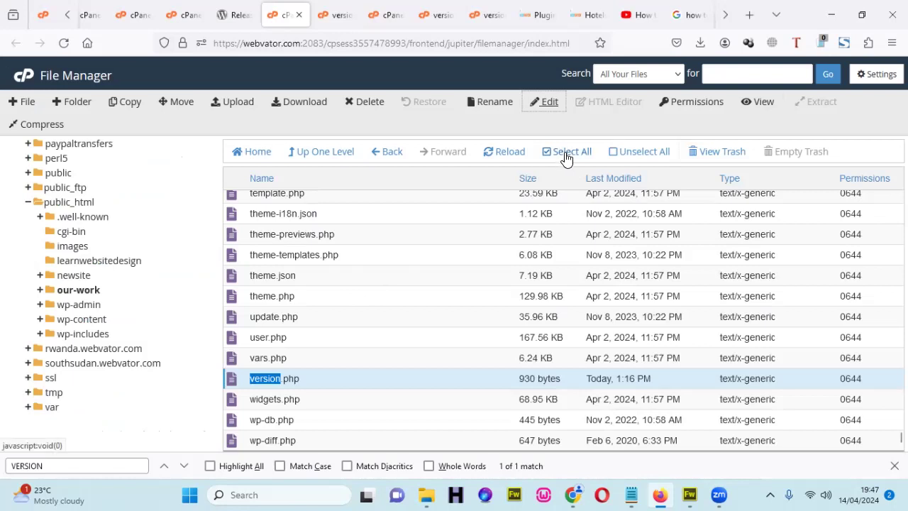
scroll(435, 248, up, 5)
scroll(435, 248, up, 3)
click(332, 151)
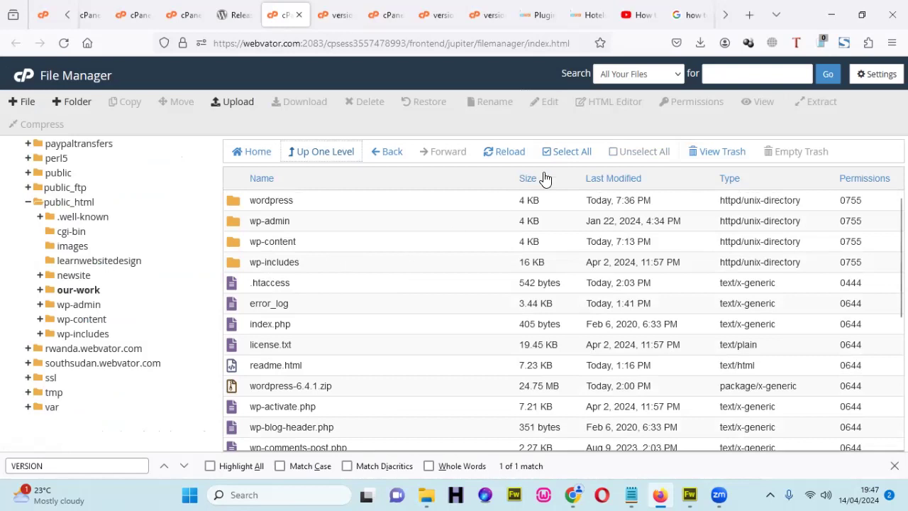
Step: Move everything in our-work to the trash except wp-content, .htaccess, error_log, wordpress-6.4.1.zip and wp-config.php
click(564, 154)
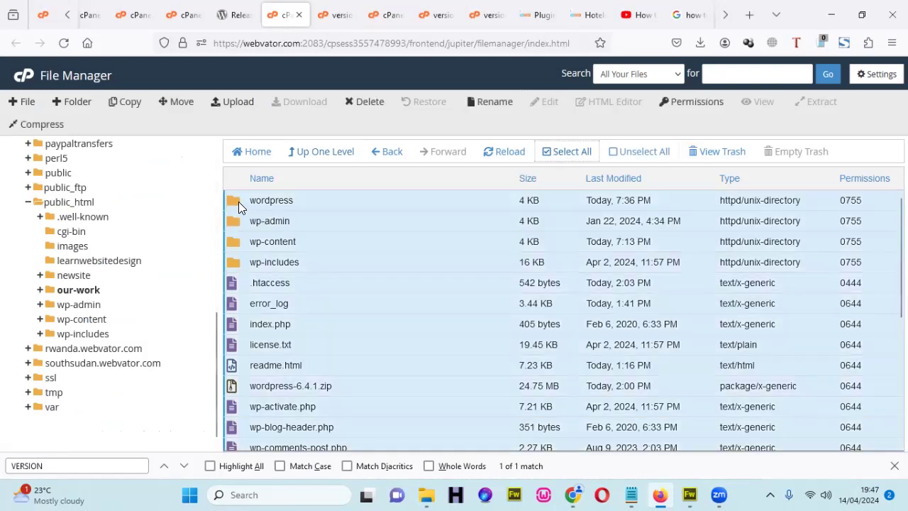
click(248, 250)
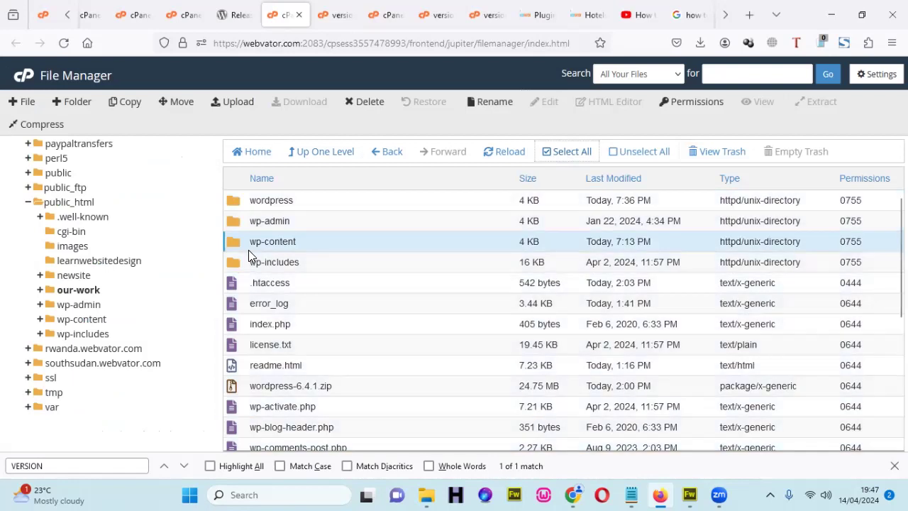
click(560, 152)
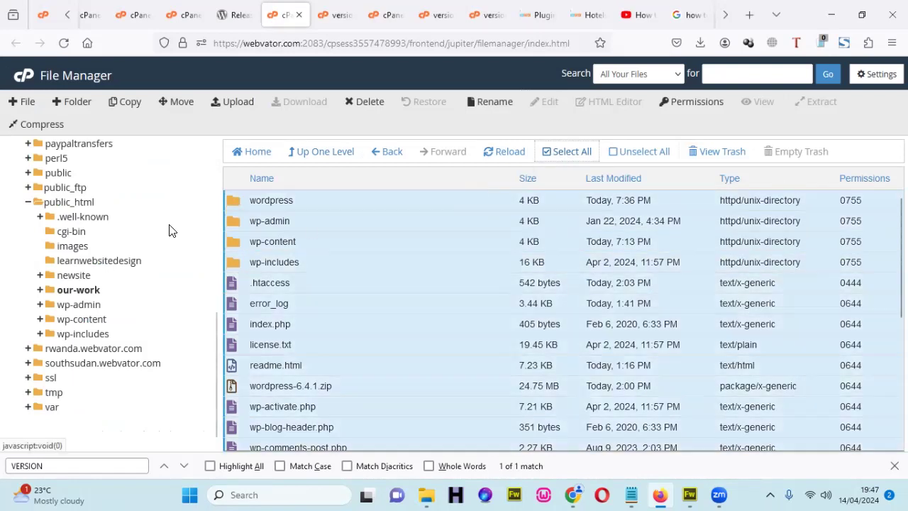
ctrl+click(233, 201)
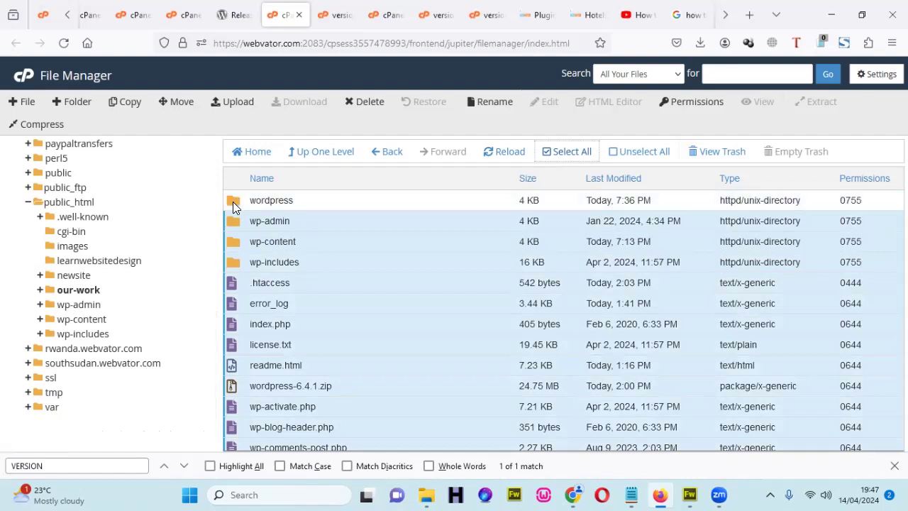
ctrl+click(233, 202)
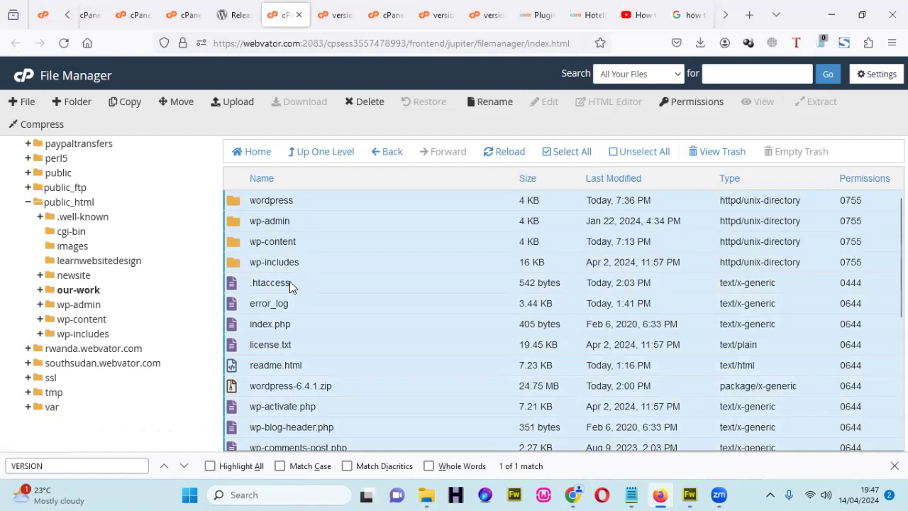
ctrl+click(235, 248)
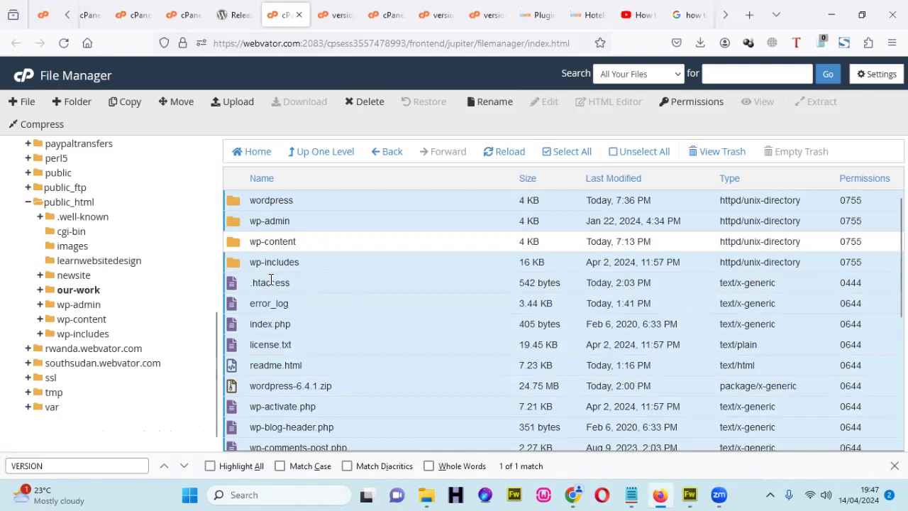
ctrl+click(232, 285)
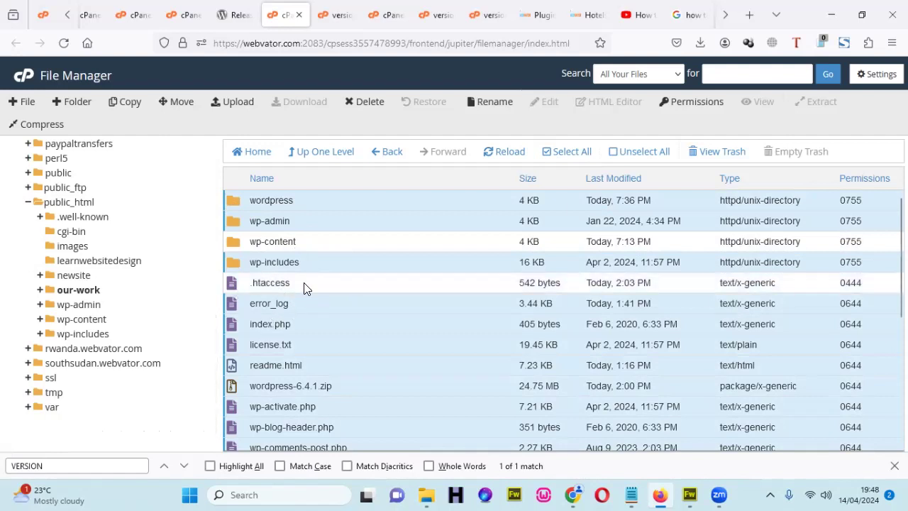
ctrl+click(234, 311)
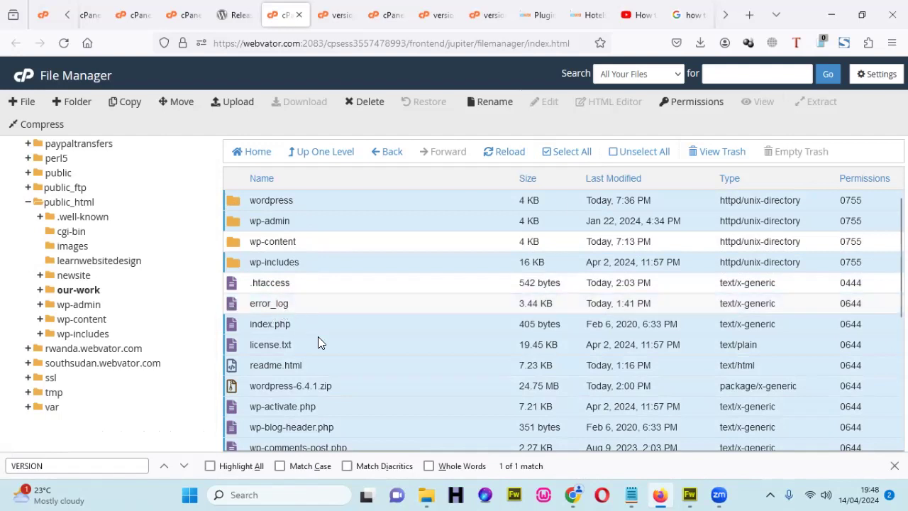
scroll(319, 340, down, 2)
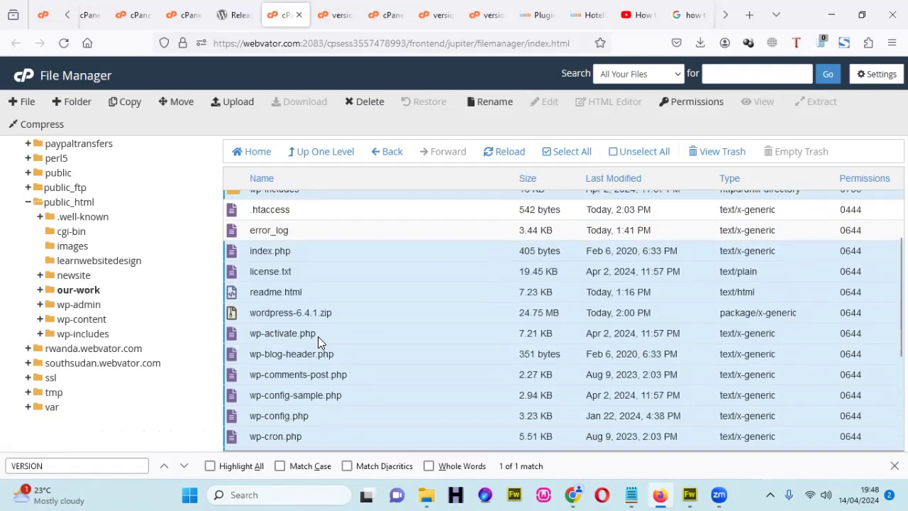
ctrl+click(232, 309)
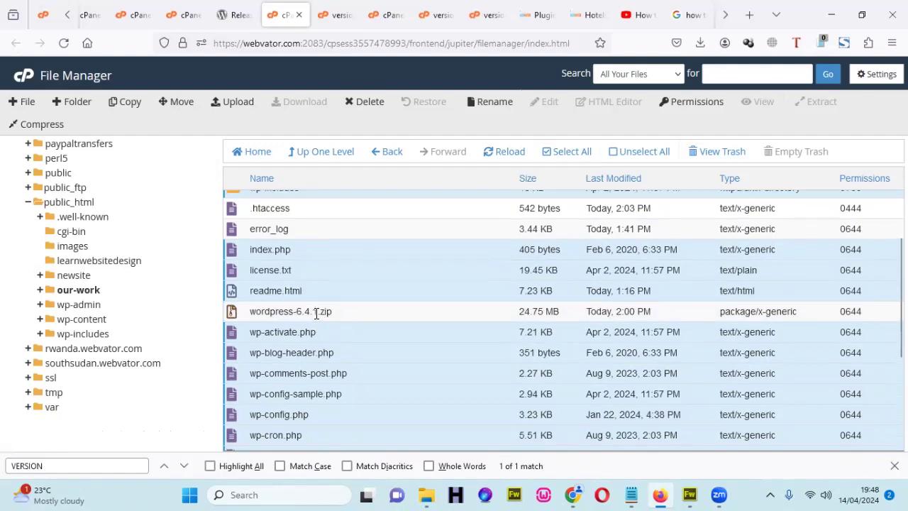
scroll(315, 312, up, 2)
scroll(315, 312, down, 4)
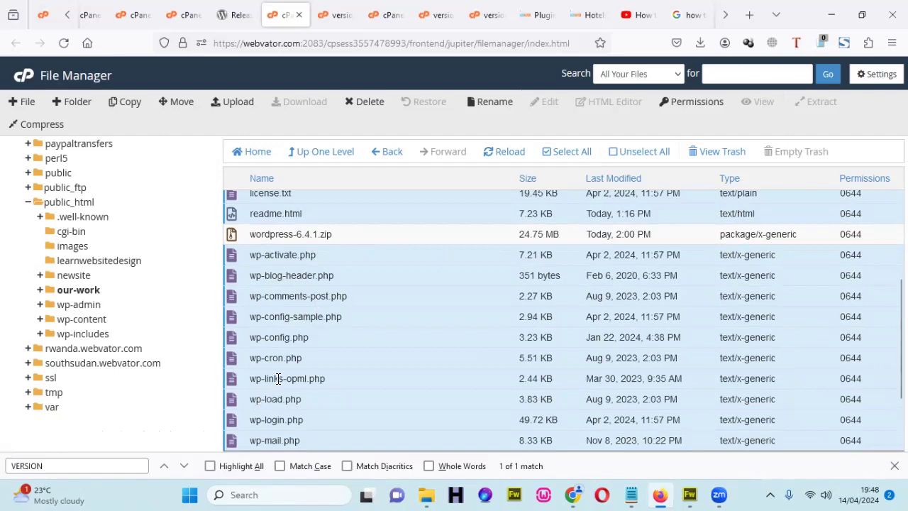
ctrl+click(232, 336)
scroll(298, 339, down, 2)
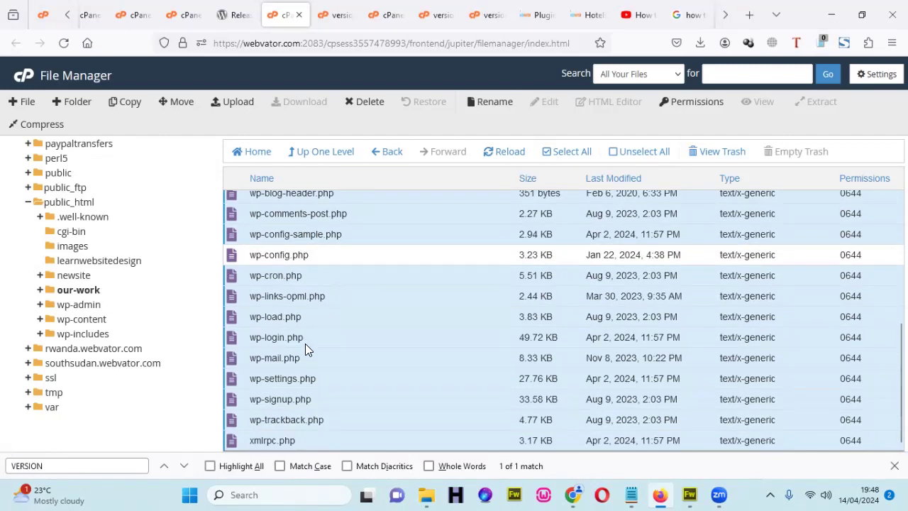
scroll(305, 344, up, 5)
scroll(306, 344, down, 3)
scroll(326, 330, up, 3)
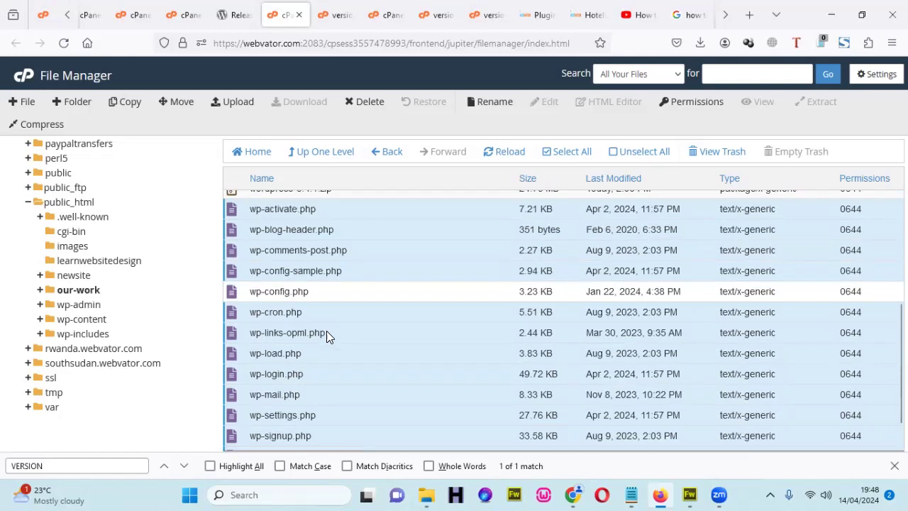
scroll(329, 332, down, 1)
scroll(328, 331, down, 3)
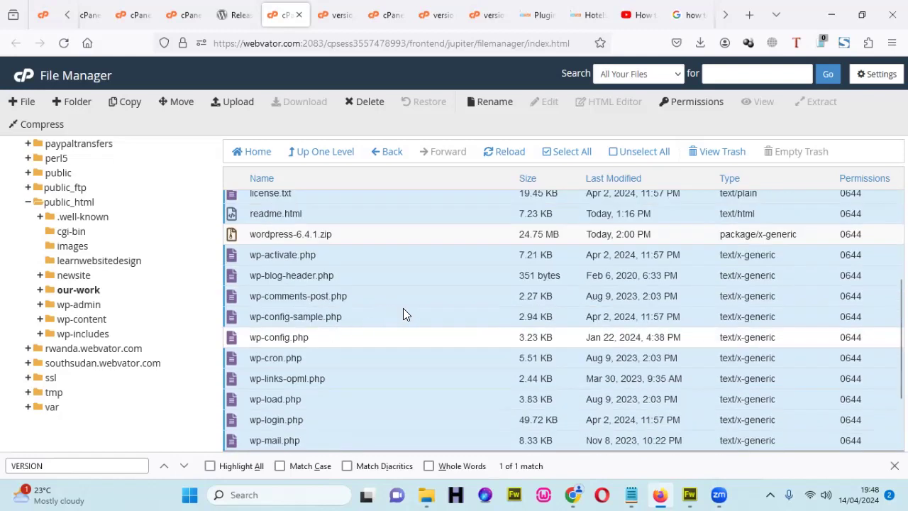
scroll(308, 343, up, 4)
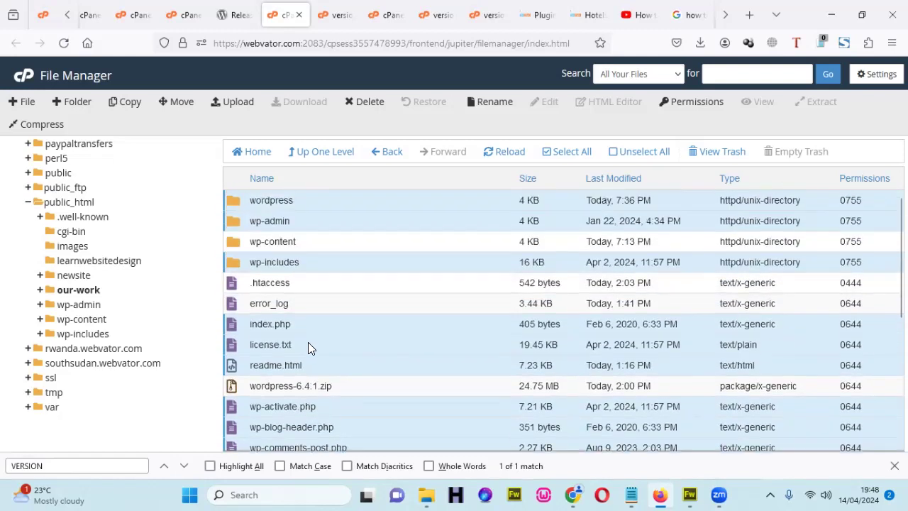
scroll(330, 404, down, 3)
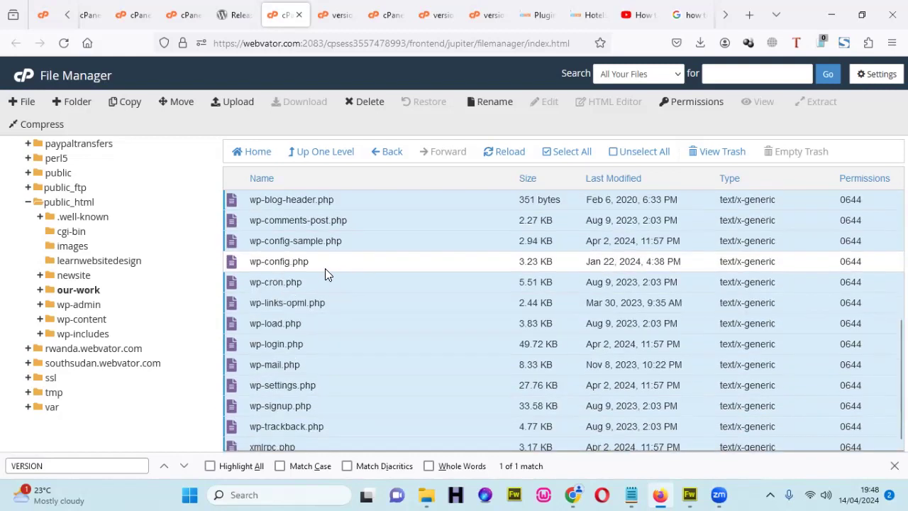
scroll(326, 270, up, 2)
scroll(325, 274, up, 2)
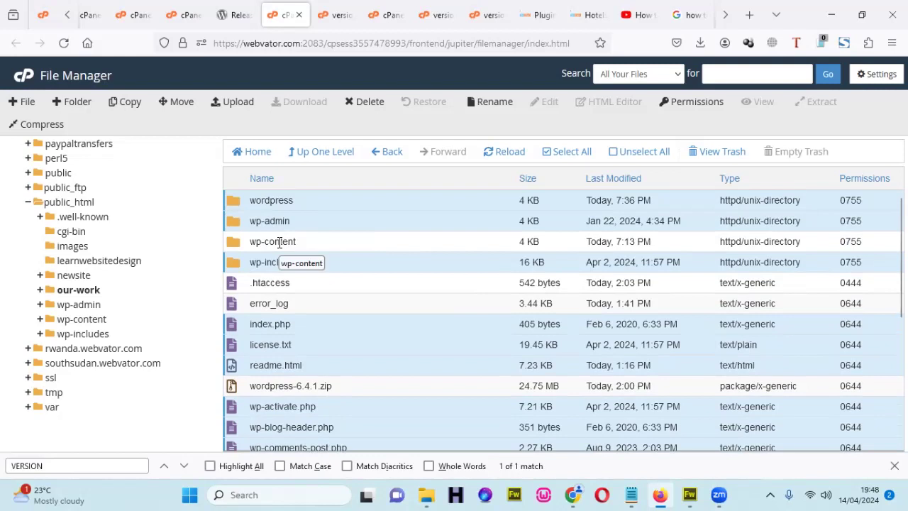
scroll(328, 311, down, 3)
scroll(330, 309, up, 3)
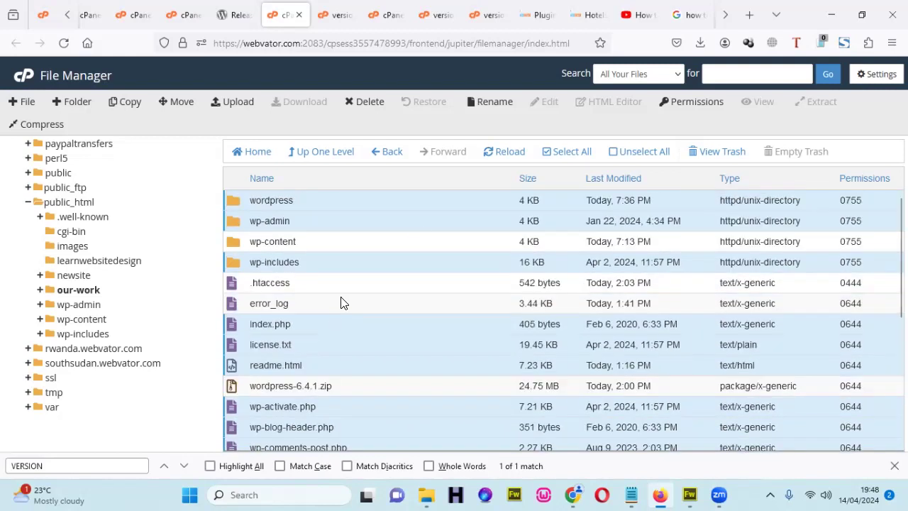
click(365, 102)
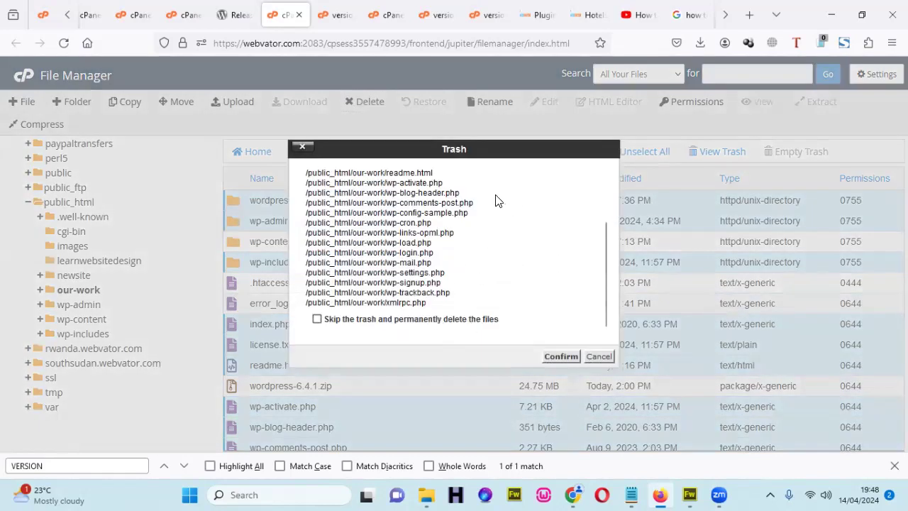
click(567, 356)
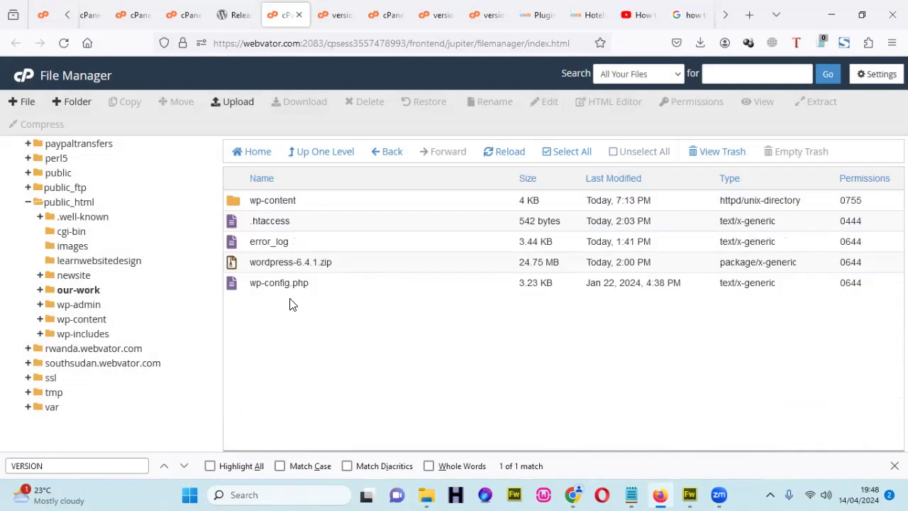
Step: Extract wordpress-6.4.1.zip into /public_html/our-work and dismiss the extraction results
click(236, 265)
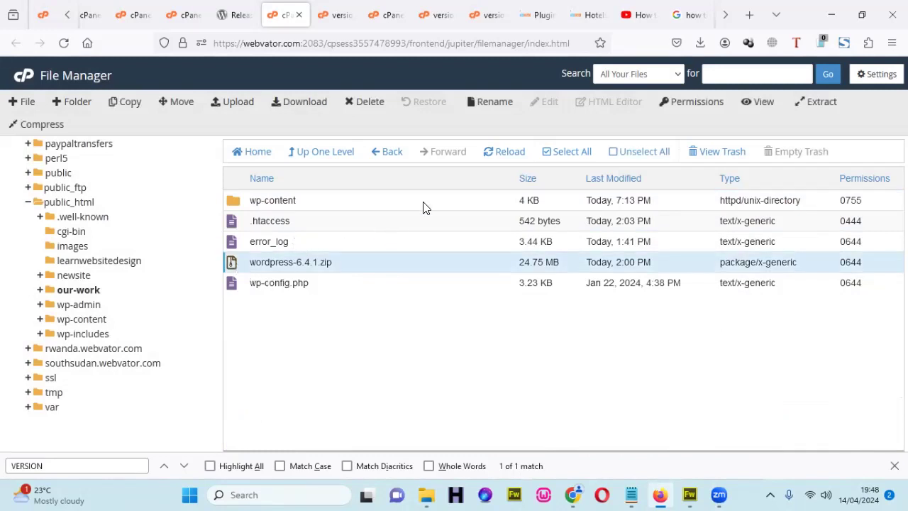
click(813, 102)
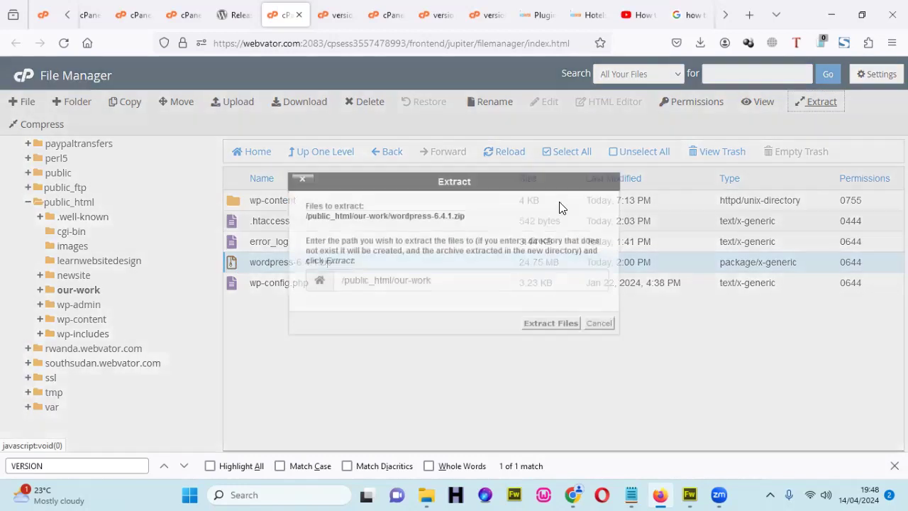
click(552, 323)
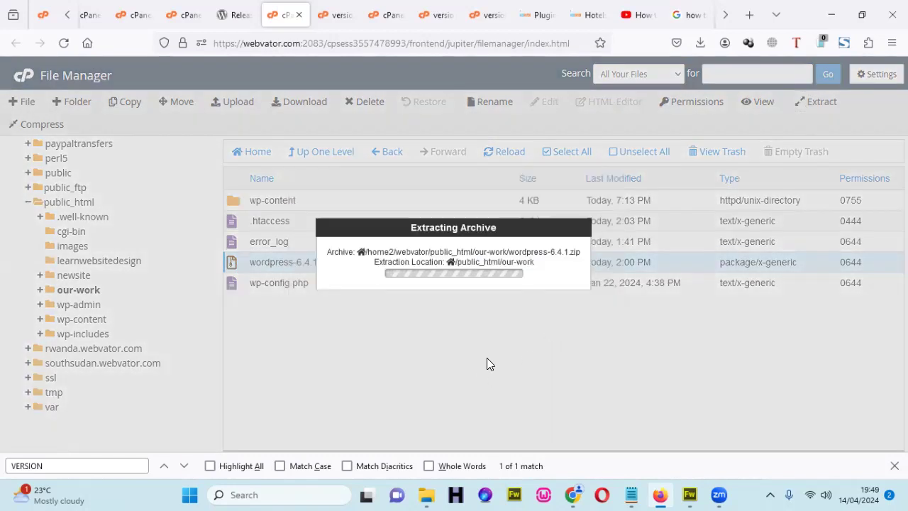
click(666, 390)
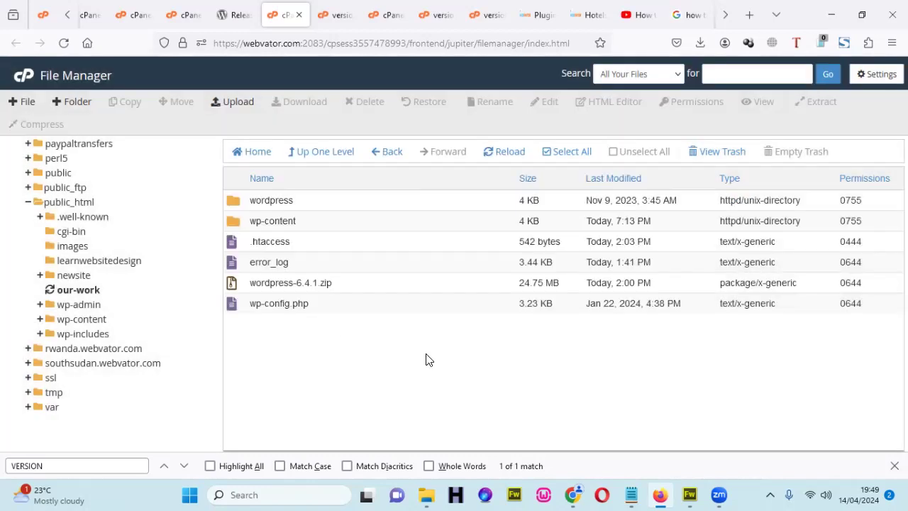
Step: Check the contents of the extracted wordpress folder and return to our-work
click(233, 201)
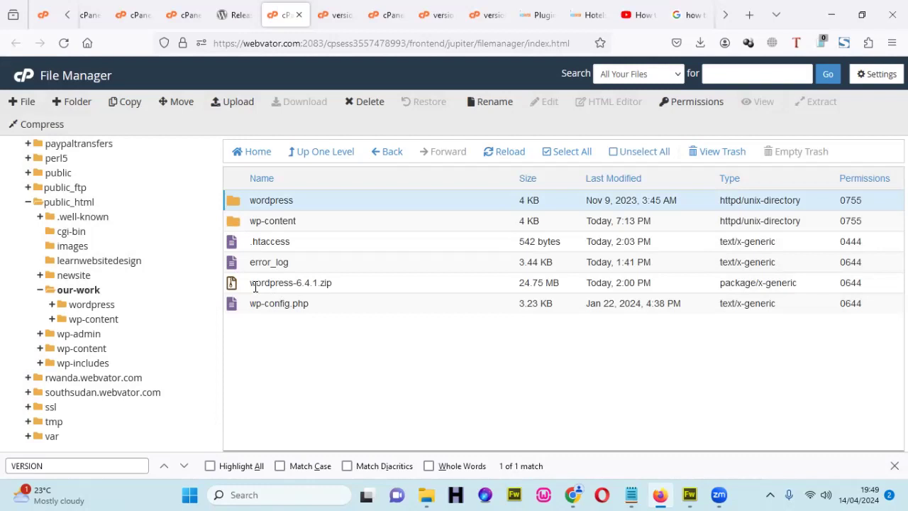
click(253, 283)
click(234, 206)
double_click(234, 206)
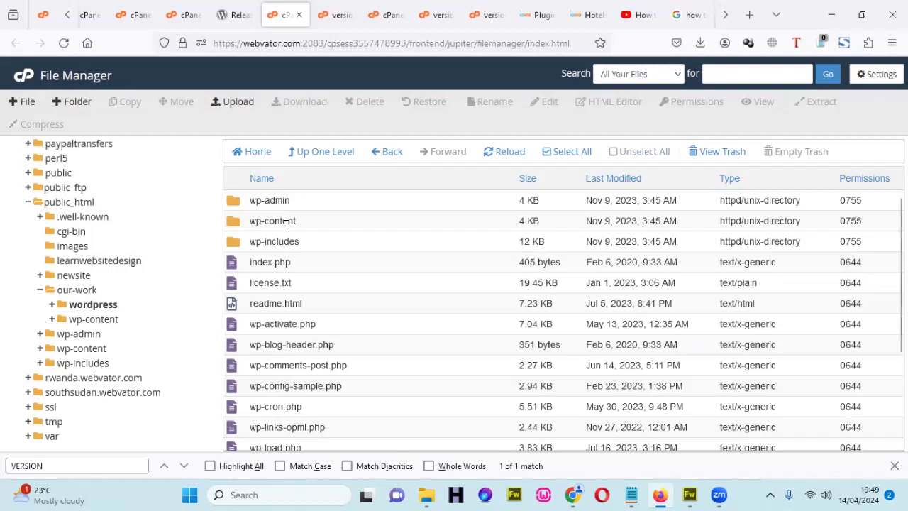
click(328, 153)
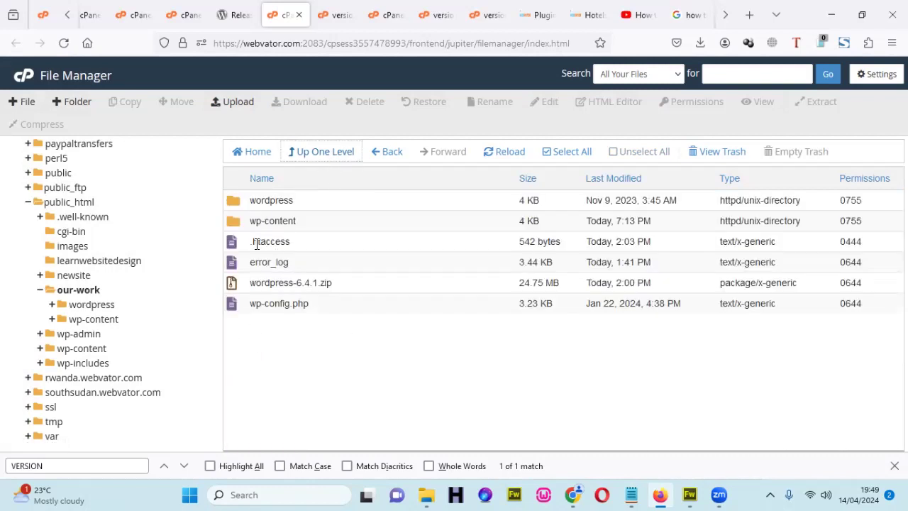
Step: Move everything in the extracted wordpress folder except wp-content to /public_html/our-work/
click(234, 201)
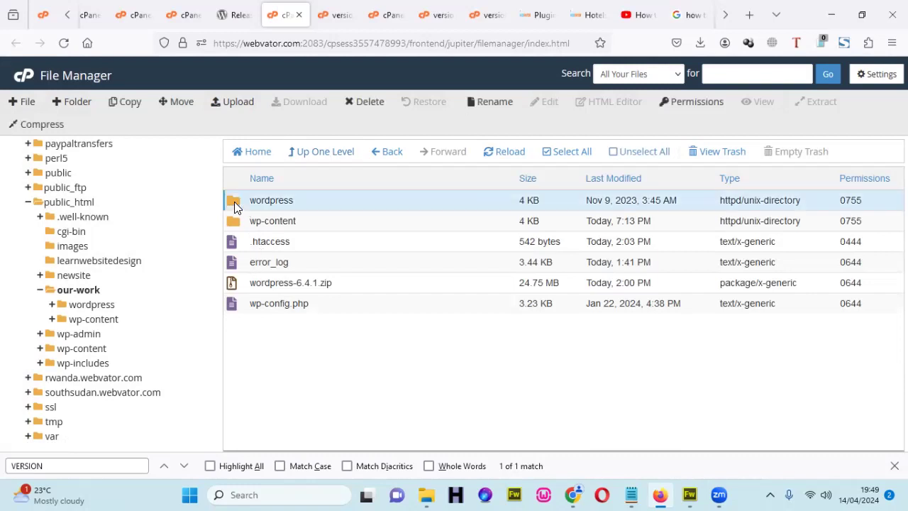
double_click(234, 202)
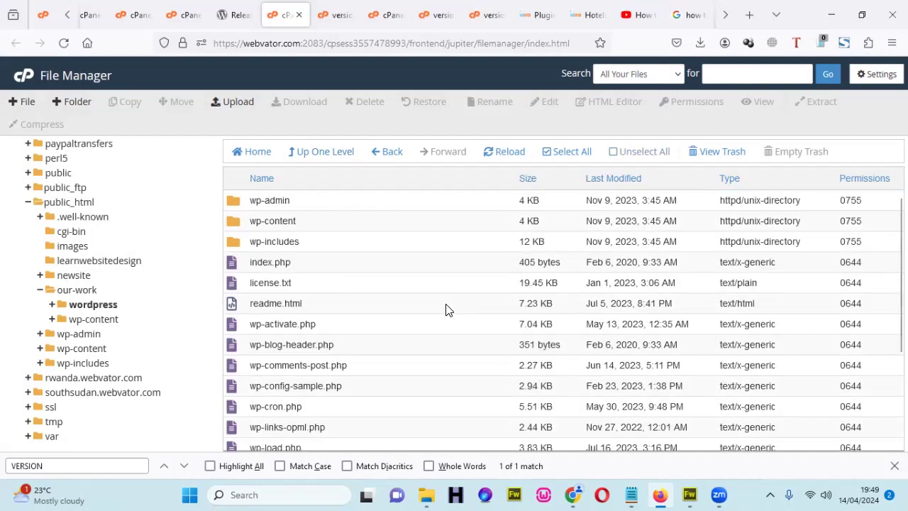
click(559, 153)
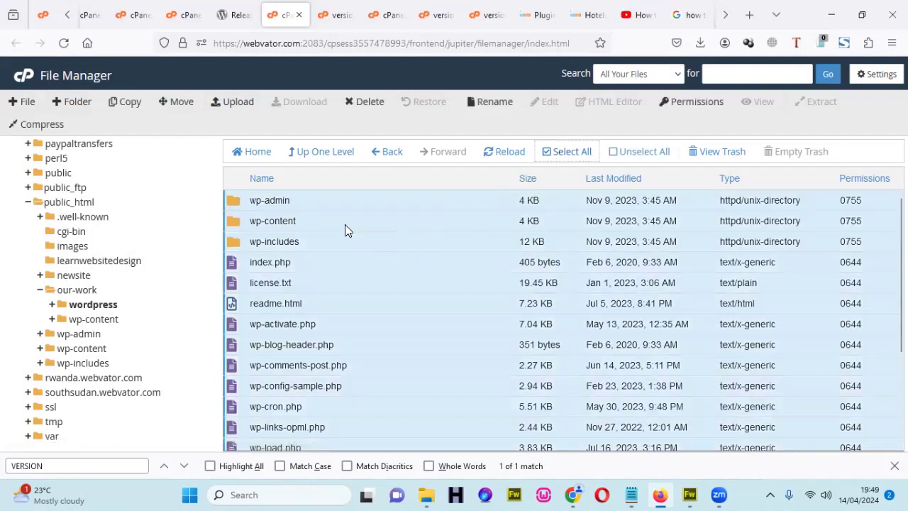
ctrl+click(229, 223)
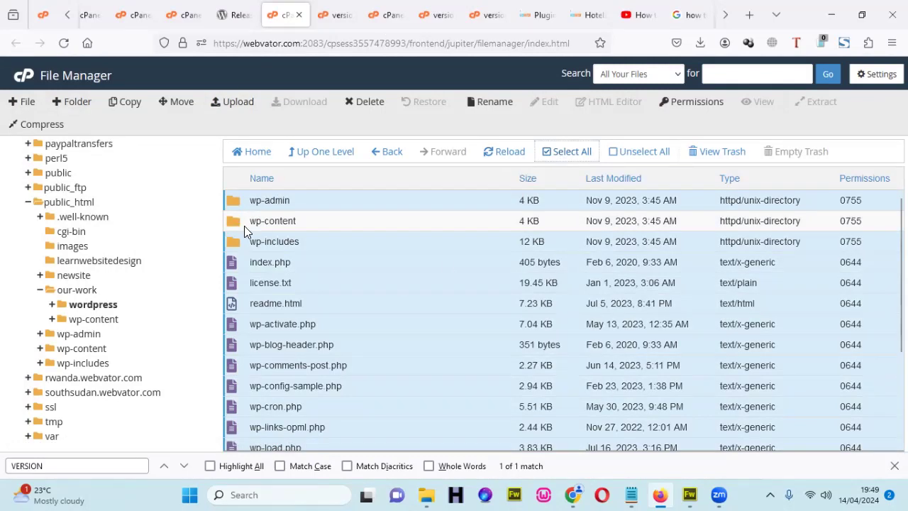
scroll(330, 240, down, 2)
scroll(330, 239, up, 2)
scroll(424, 324, down, 3)
scroll(424, 325, up, 3)
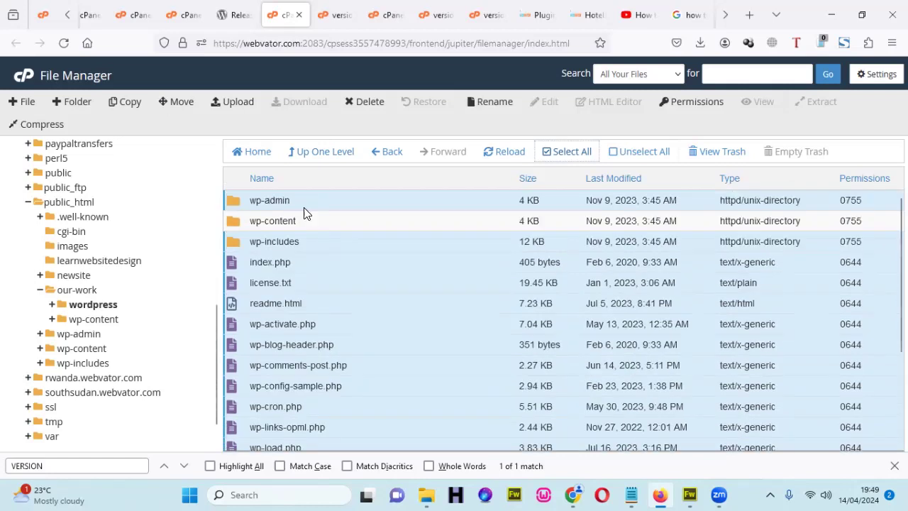
click(177, 105)
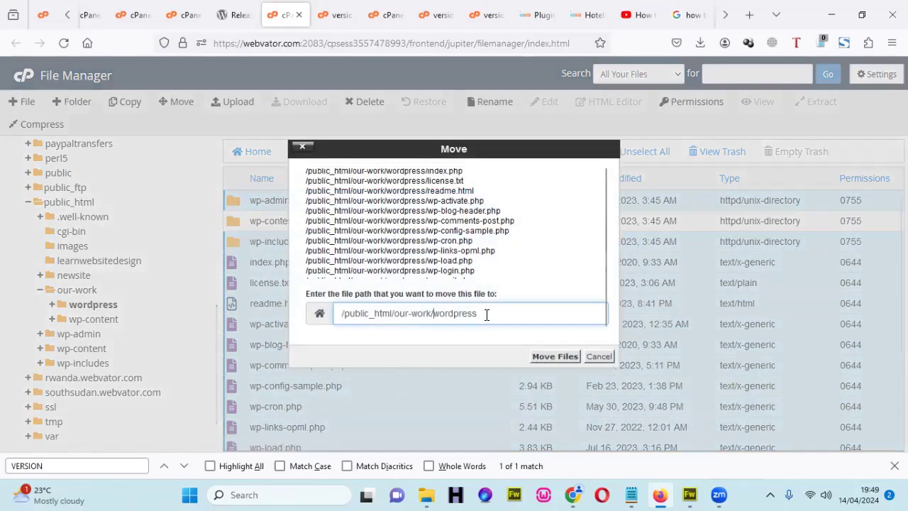
key(BackSpace)
key(BackSpace)
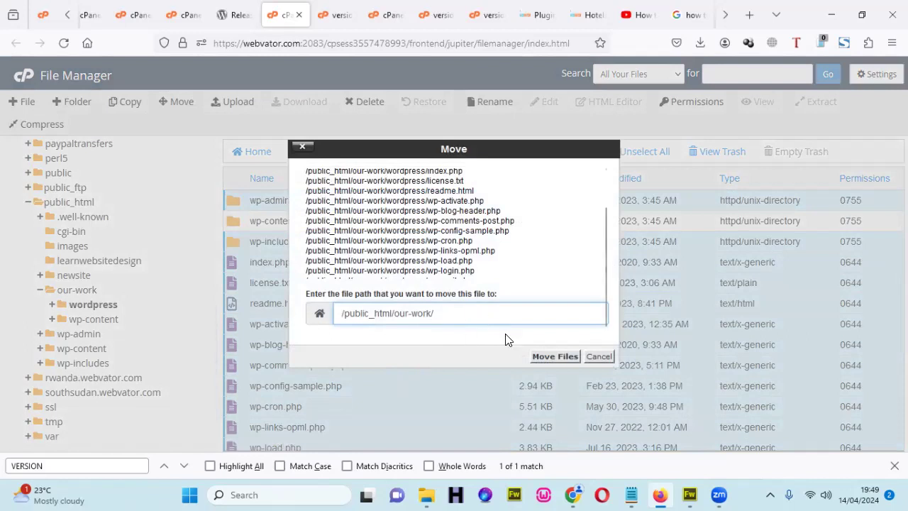
click(544, 358)
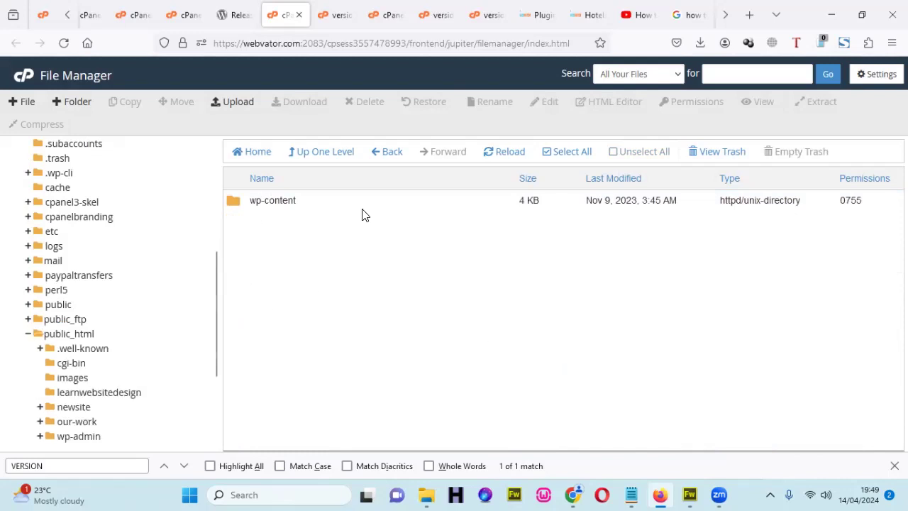
Step: Go up to our-work and move the leftover wordpress folder and wordpress-6.4.1.zip to the trash
click(323, 155)
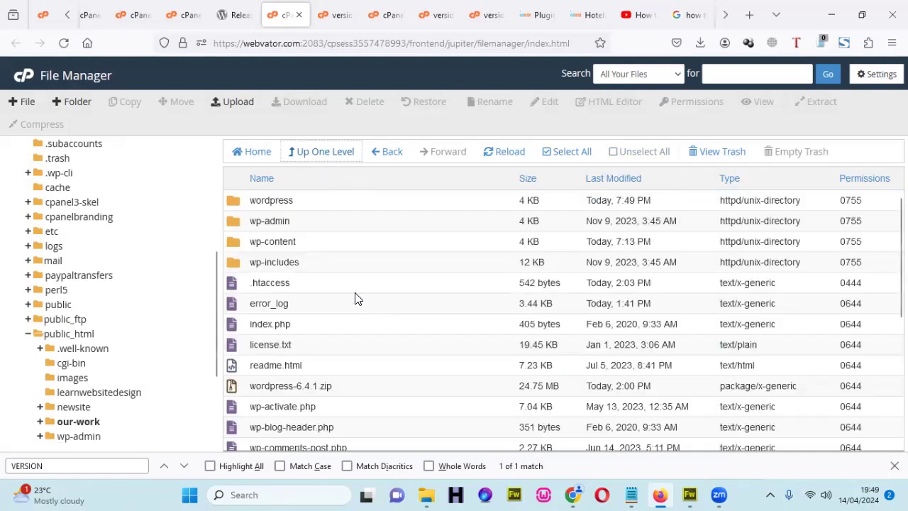
click(234, 207)
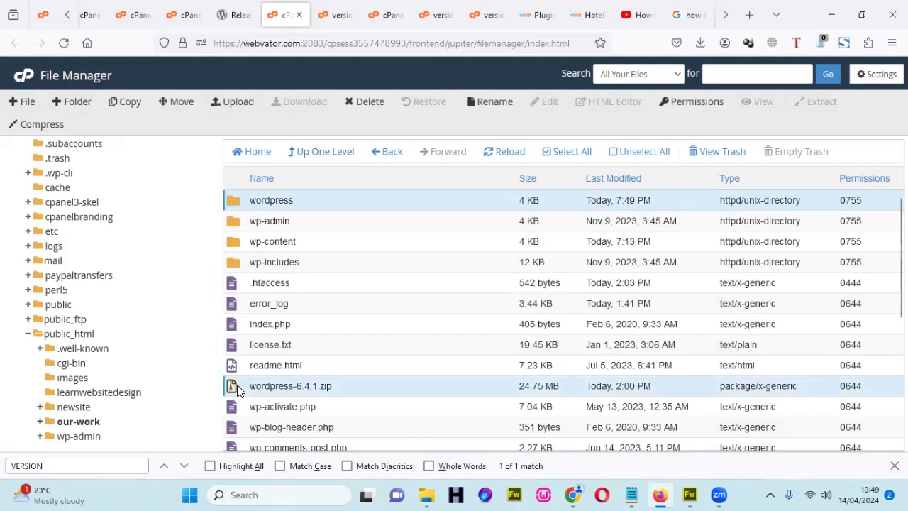
click(367, 104)
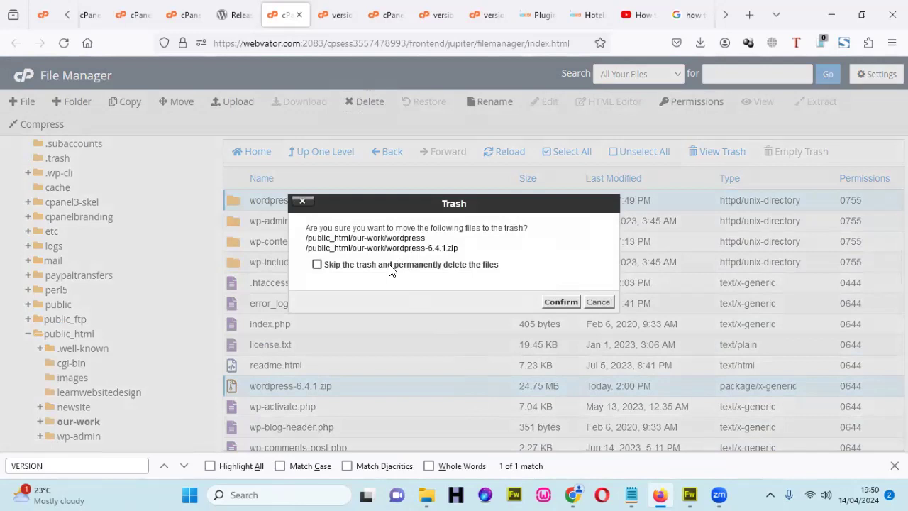
click(560, 303)
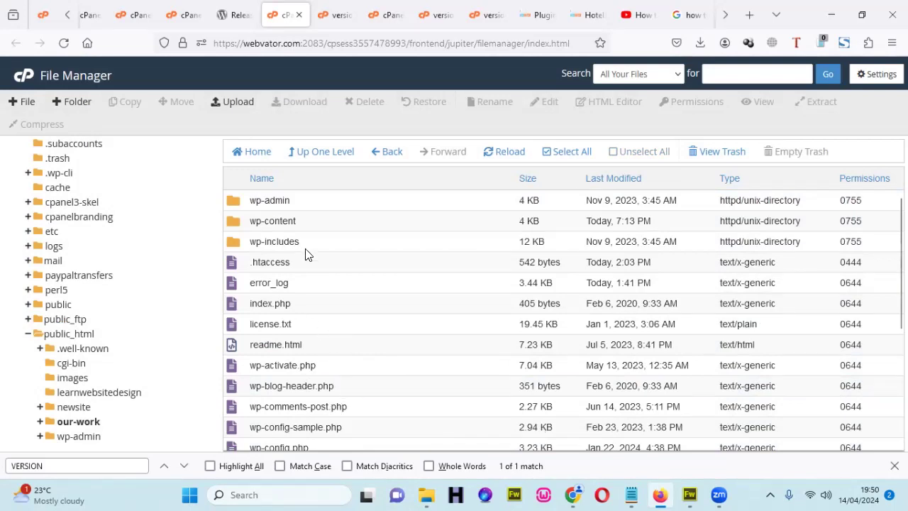
Step: Review the files in our-work, checking the retained wp-config.php, .htaccess, error_log and wp-content
scroll(446, 381, down, 3)
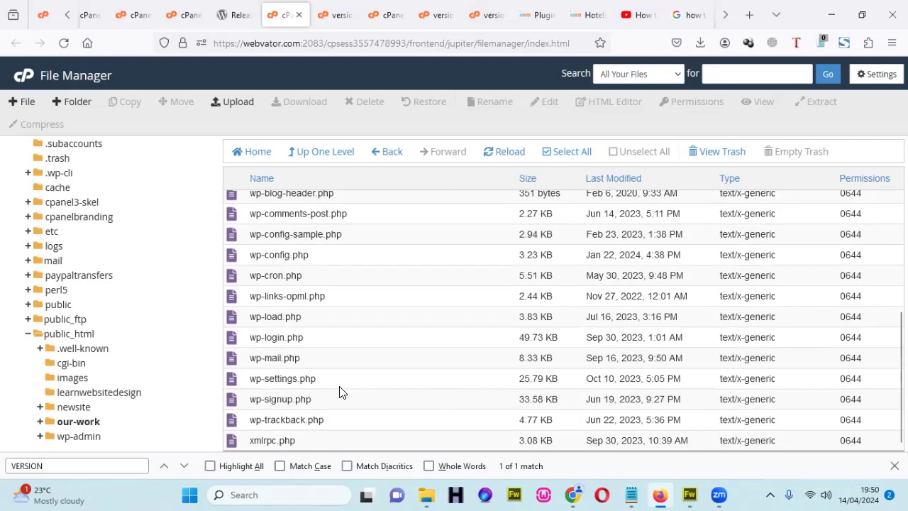
click(278, 258)
scroll(284, 283, up, 3)
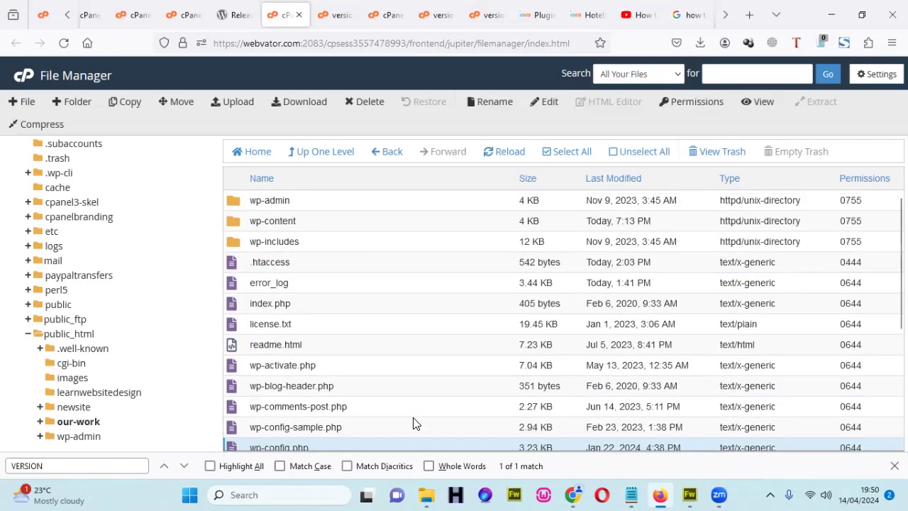
click(269, 265)
click(272, 282)
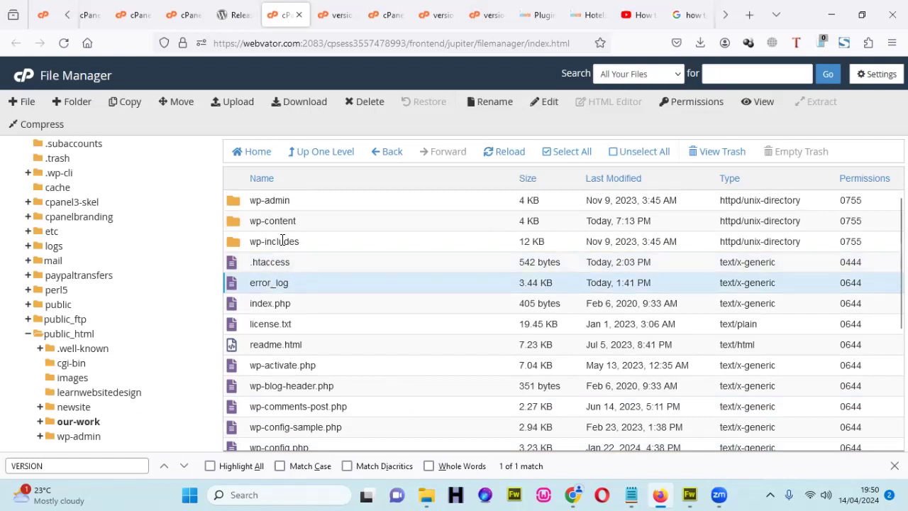
click(228, 219)
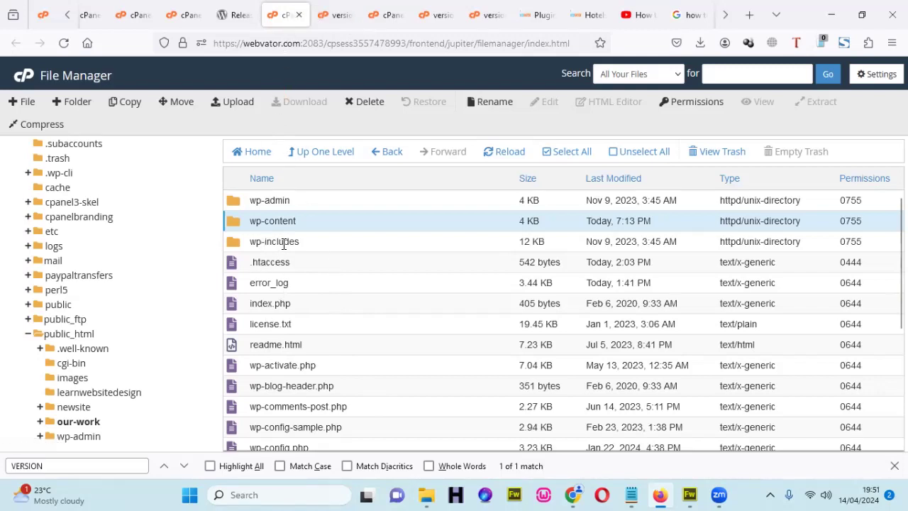
Step: Find version.php in the wp-includes folder by searching the page for "VERSIO" and open it in the editor
double_click(232, 241)
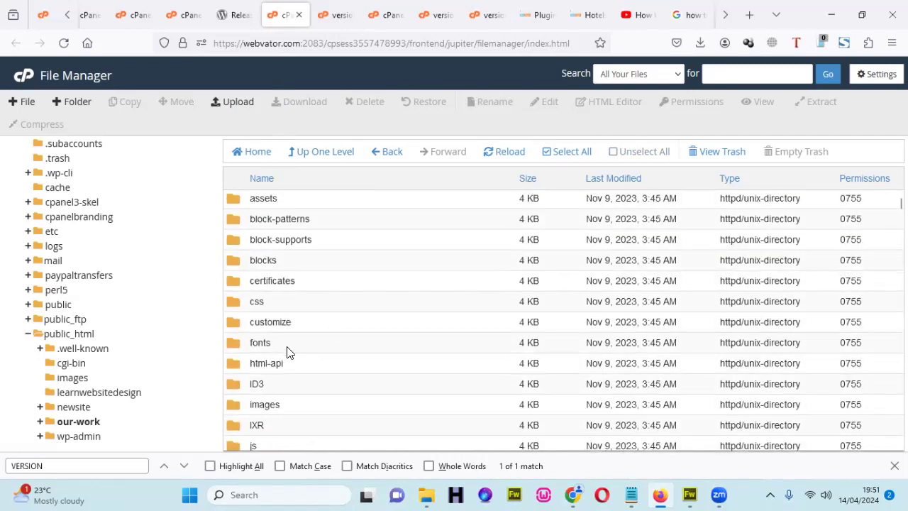
scroll(287, 351, down, 5)
key(ctrl+f)
text(VER)
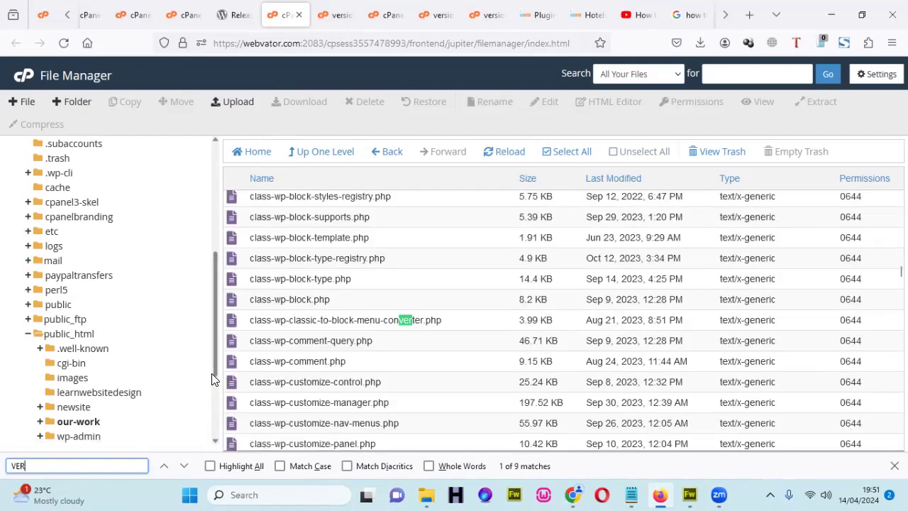
text(SIO)
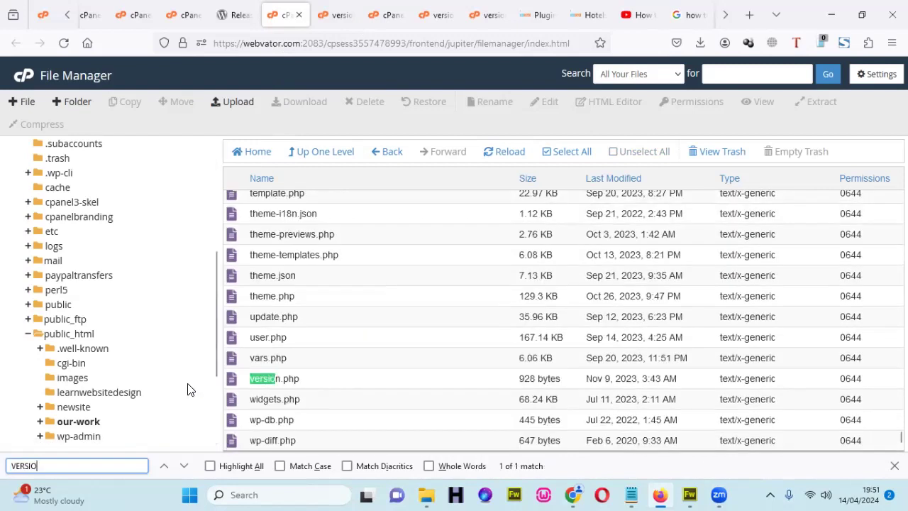
click(278, 378)
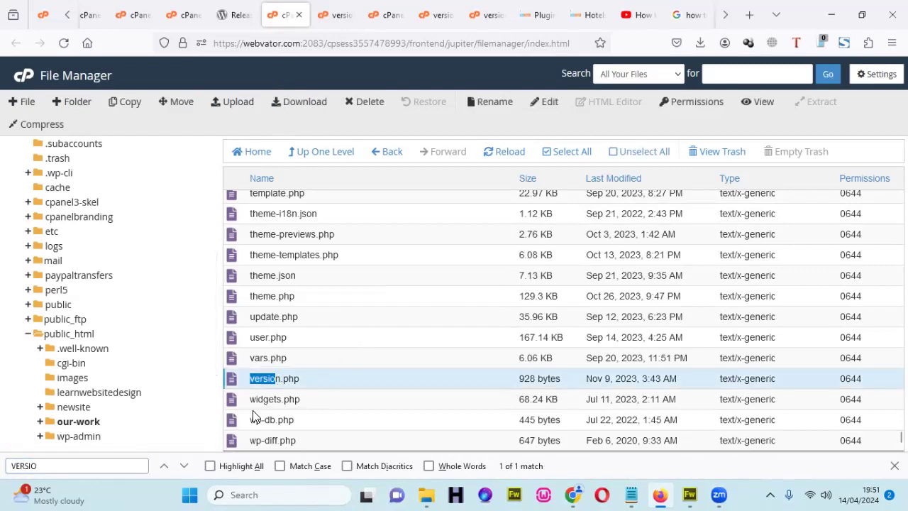
click(549, 102)
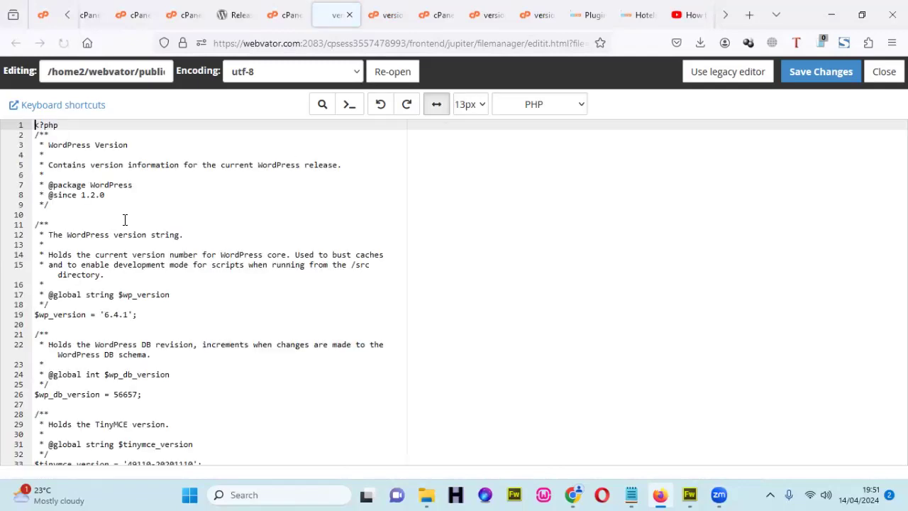
Step: Check the $wp_version line in version.php and copy the $wp_db_version number
click(131, 314)
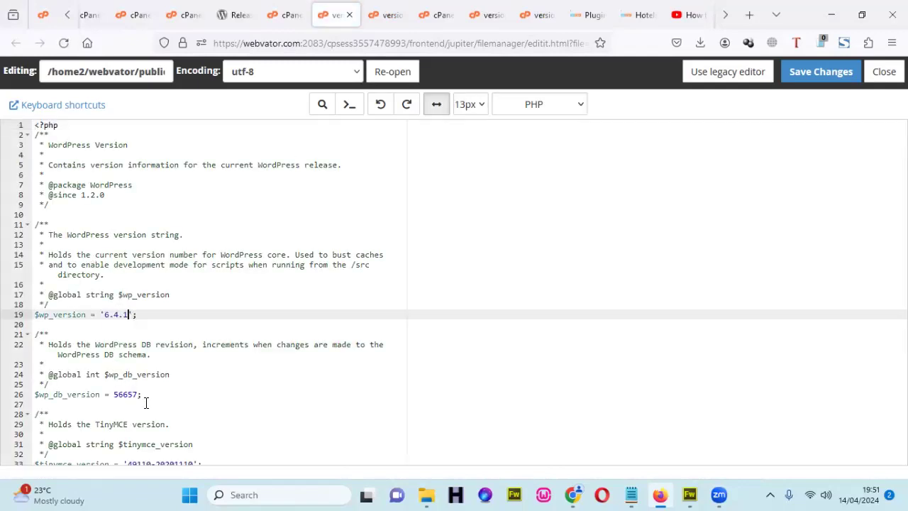
drag(137, 393, 117, 396)
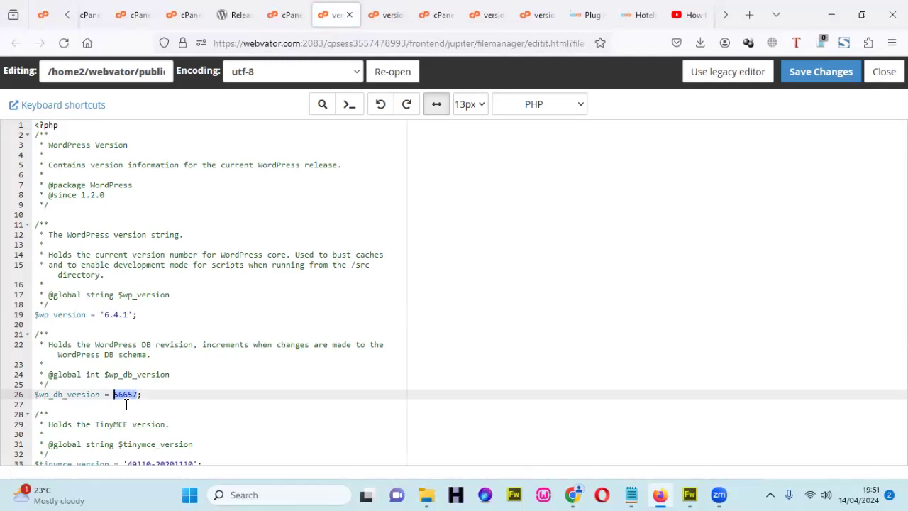
right_click(129, 390)
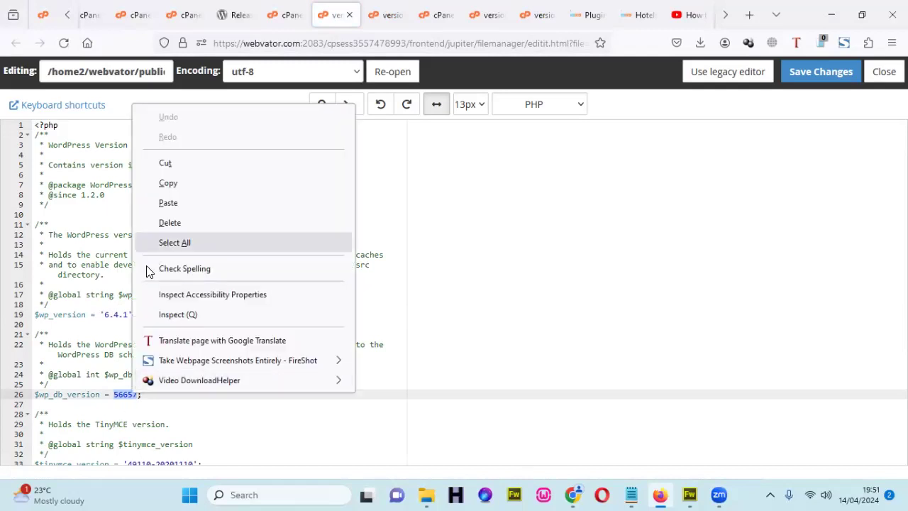
click(168, 183)
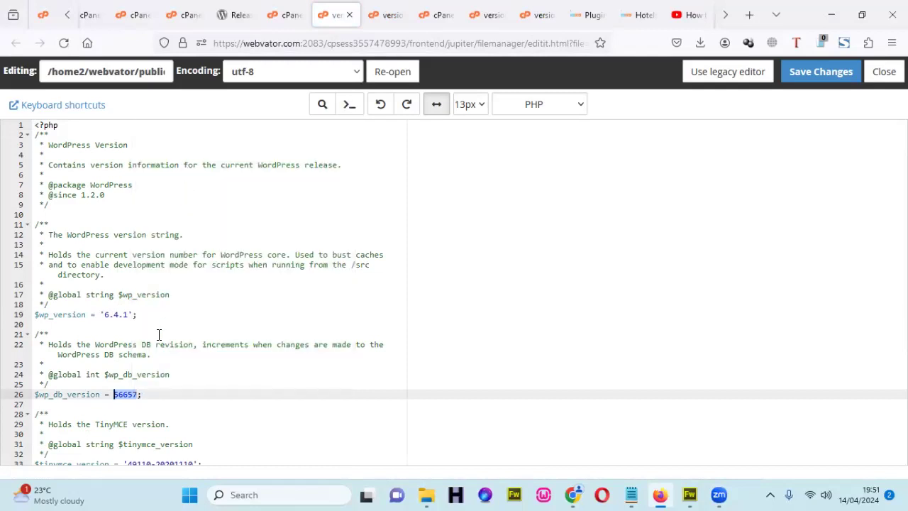
right_click(126, 392)
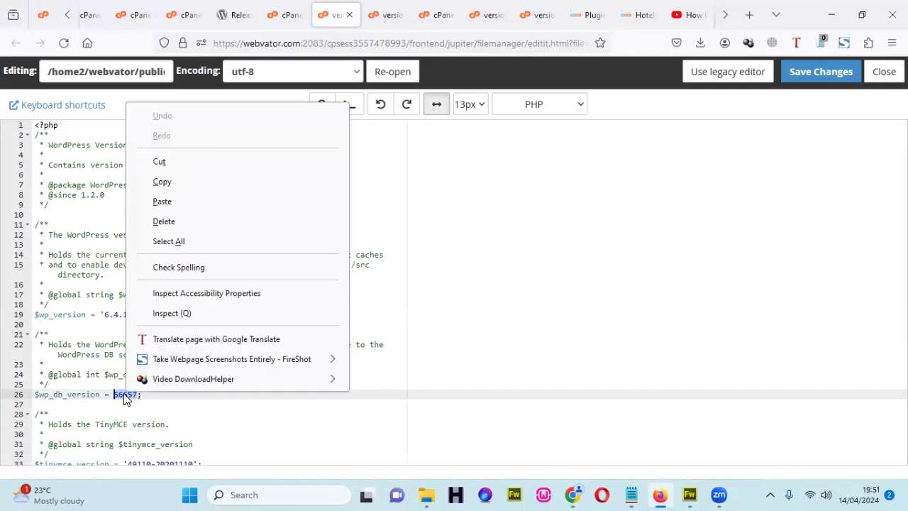
click(192, 180)
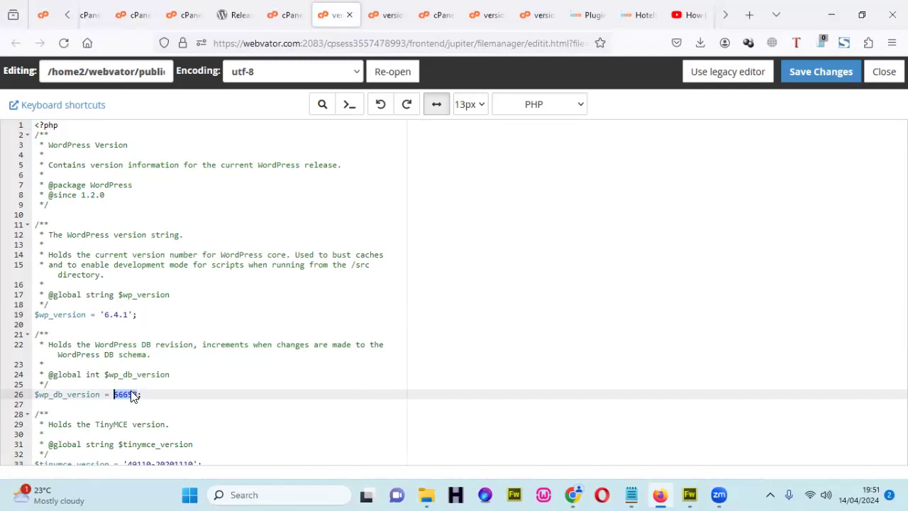
click(113, 313)
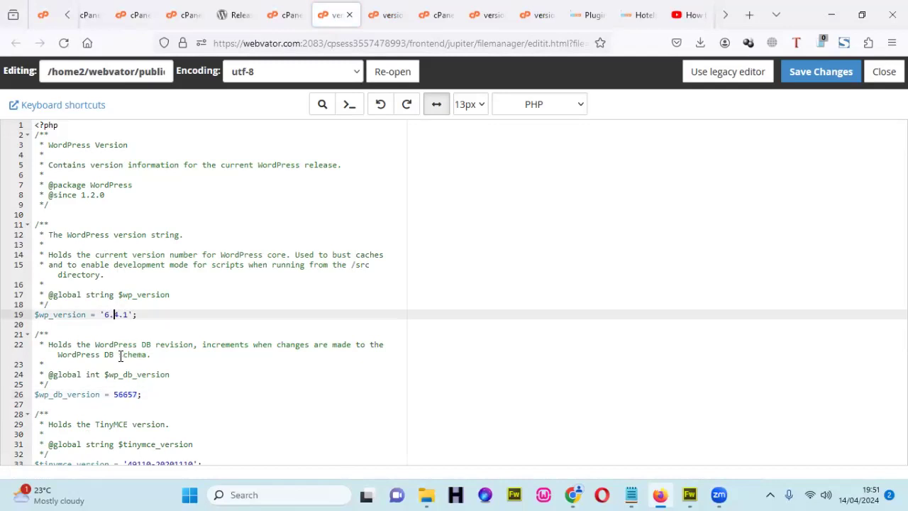
double_click(126, 395)
right_click(122, 394)
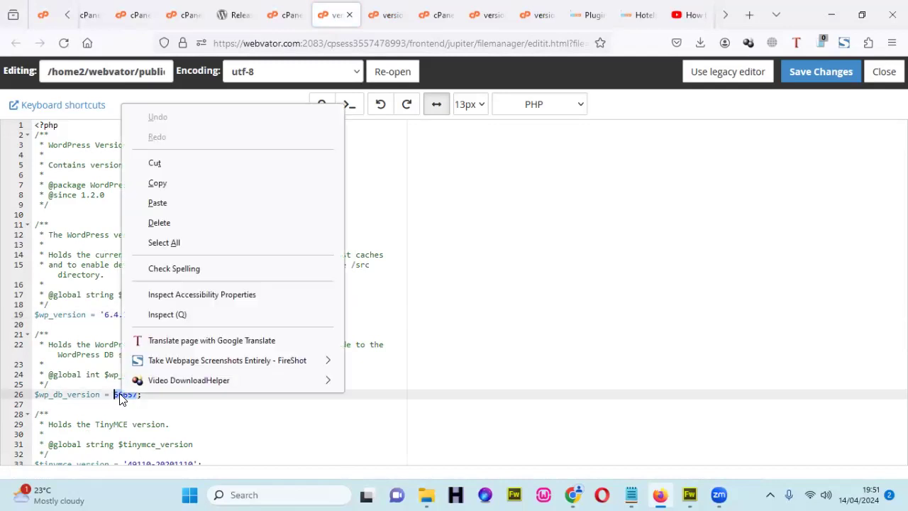
click(160, 186)
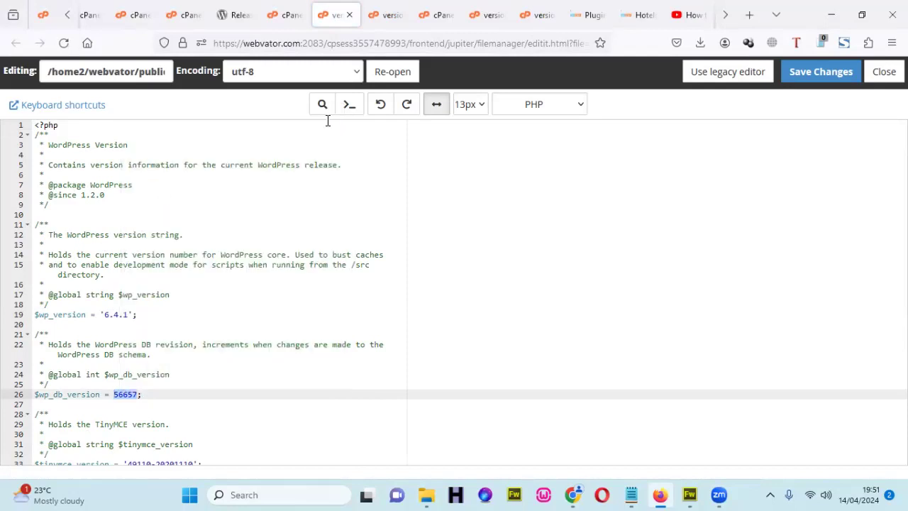
Step: Leave the wp-includes listing in the File Manager, return to the cPanel tools overview and open phpMyAdmin
click(279, 10)
scroll(376, 293, up, 15)
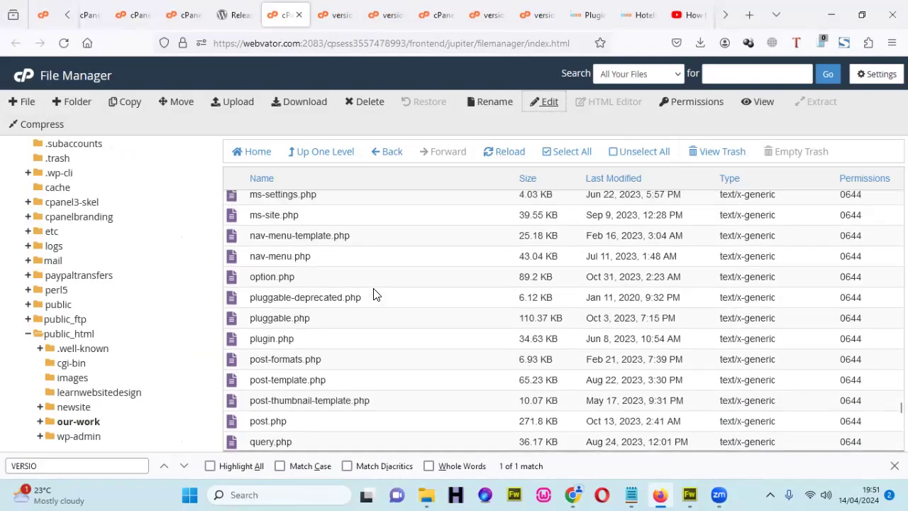
scroll(374, 294, up, 20)
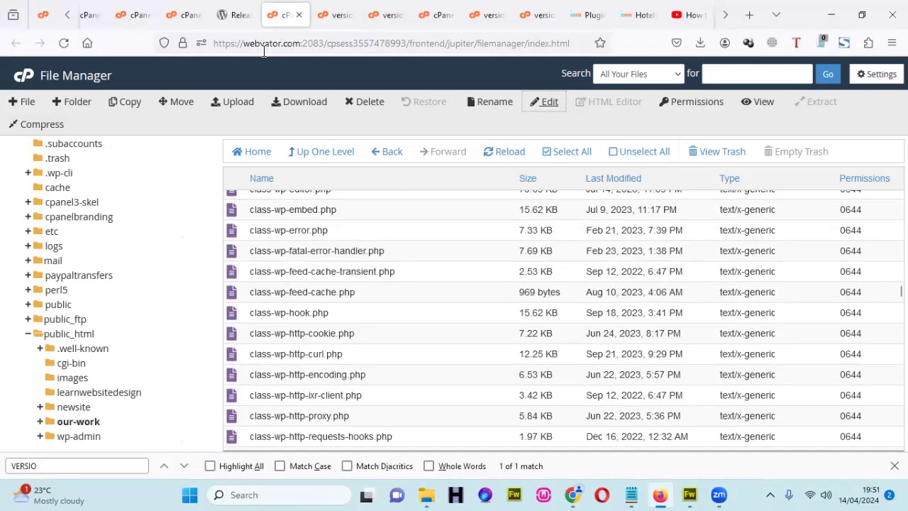
click(316, 151)
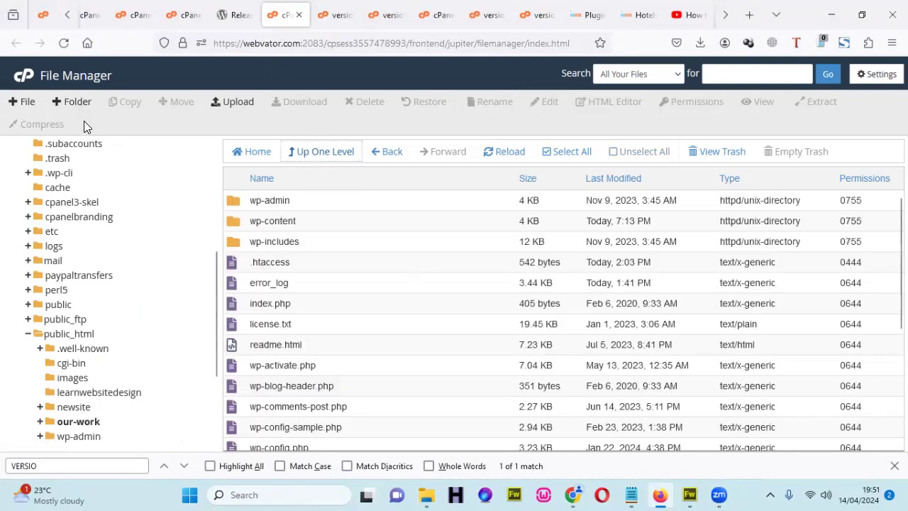
click(25, 78)
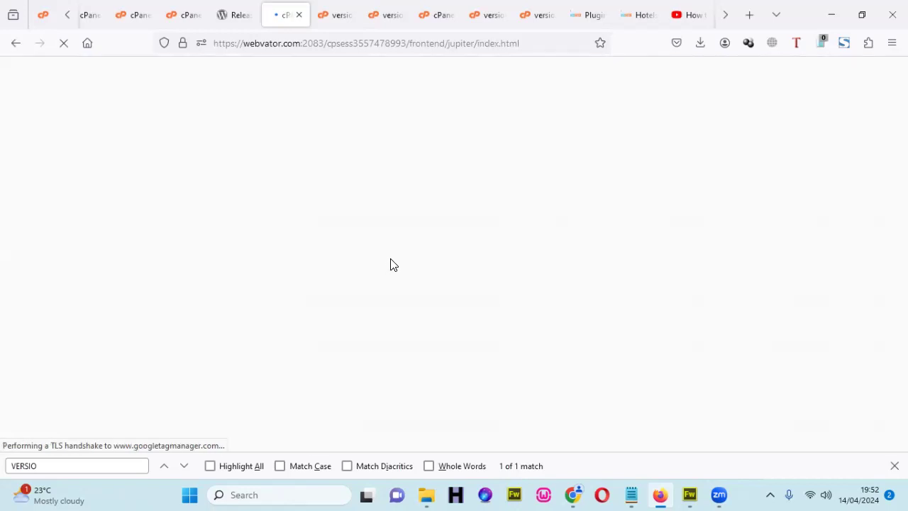
scroll(447, 301, down, 5)
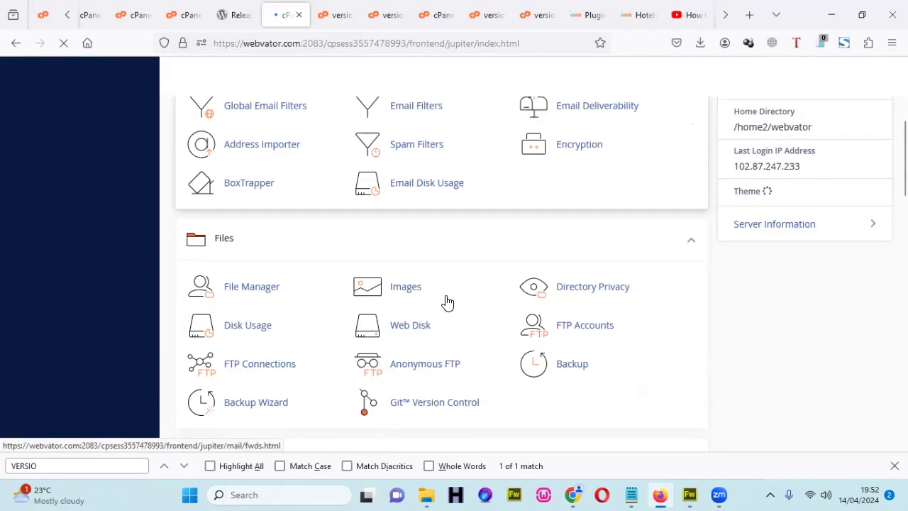
scroll(447, 301, down, 2)
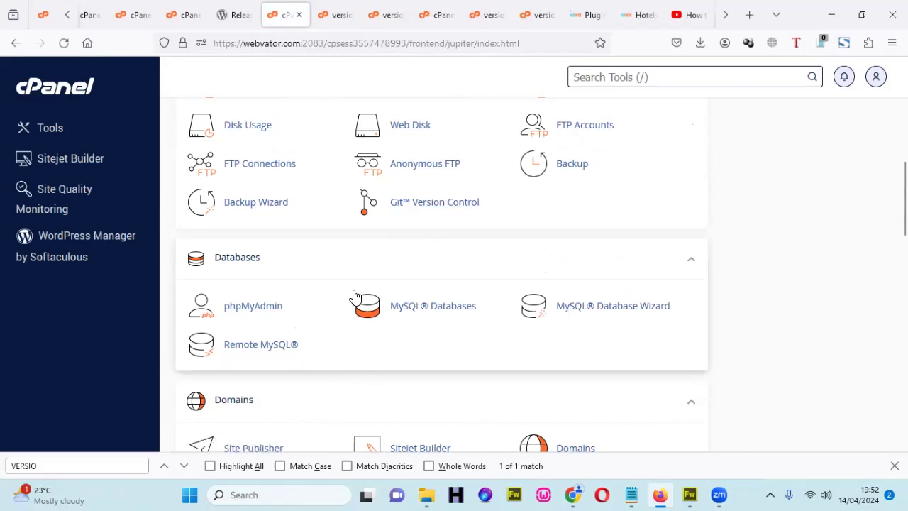
click(260, 308)
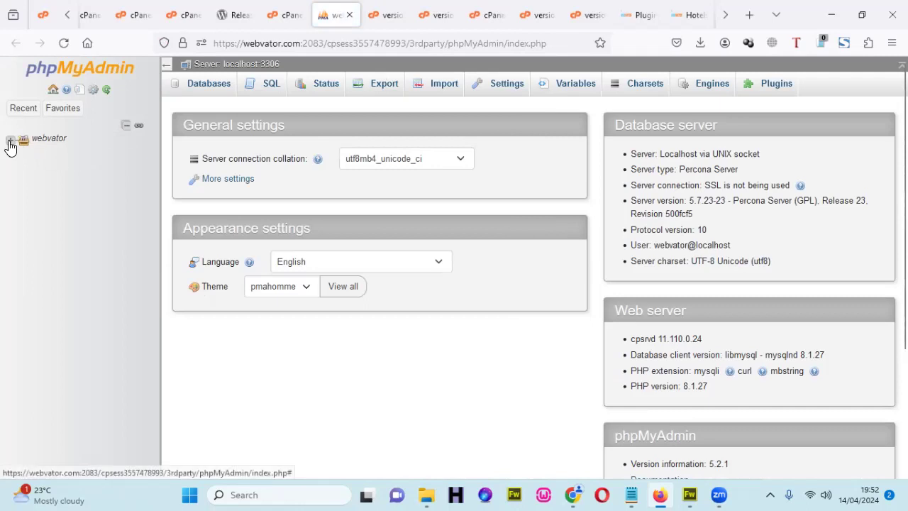
Step: Expand the webvator databases, open webvator_2016live and browse its wp_options table
click(10, 139)
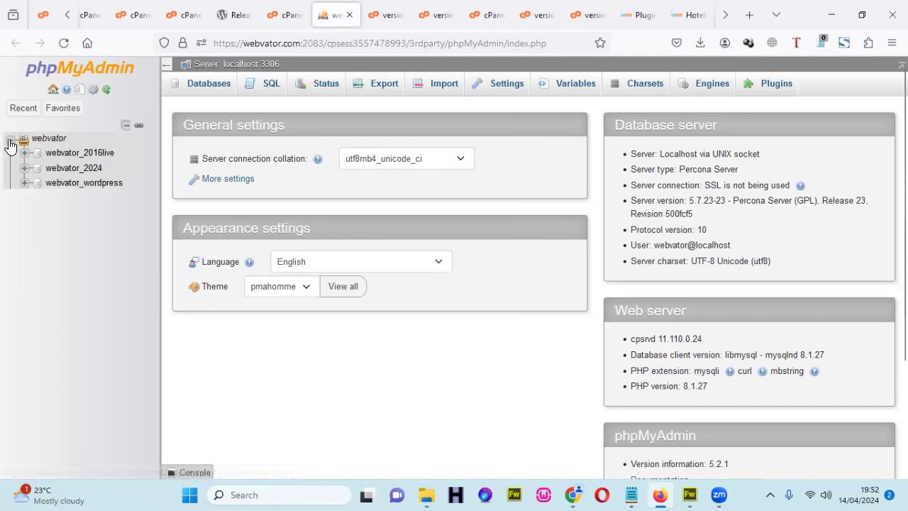
click(80, 153)
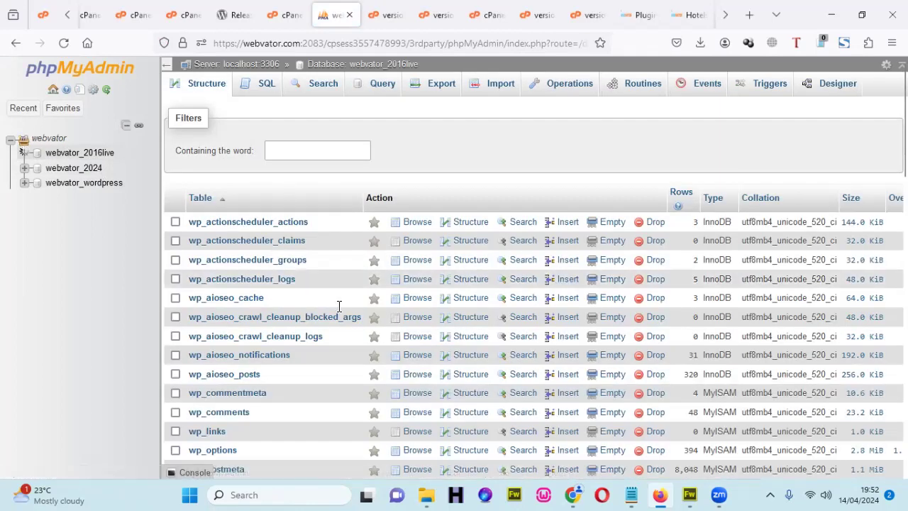
scroll(281, 305, down, 3)
scroll(281, 305, down, 2)
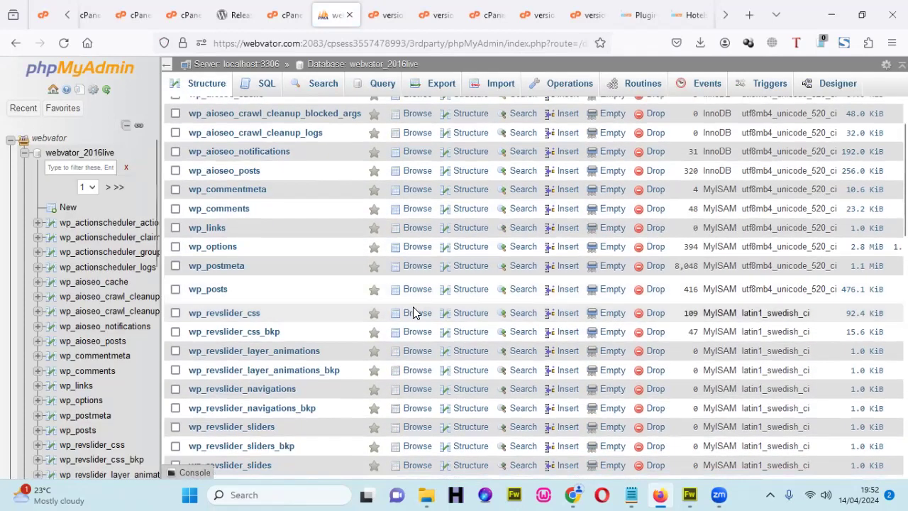
scroll(257, 284, down, 2)
scroll(256, 278, up, 2)
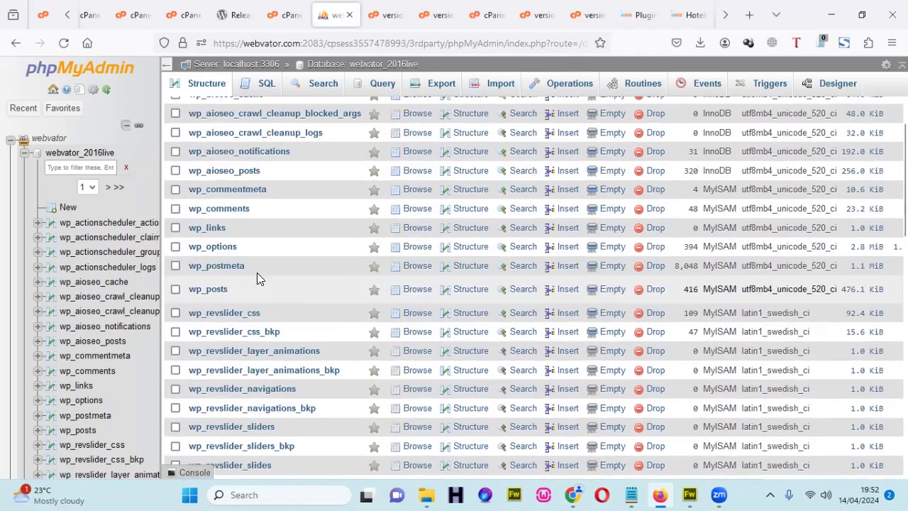
click(422, 248)
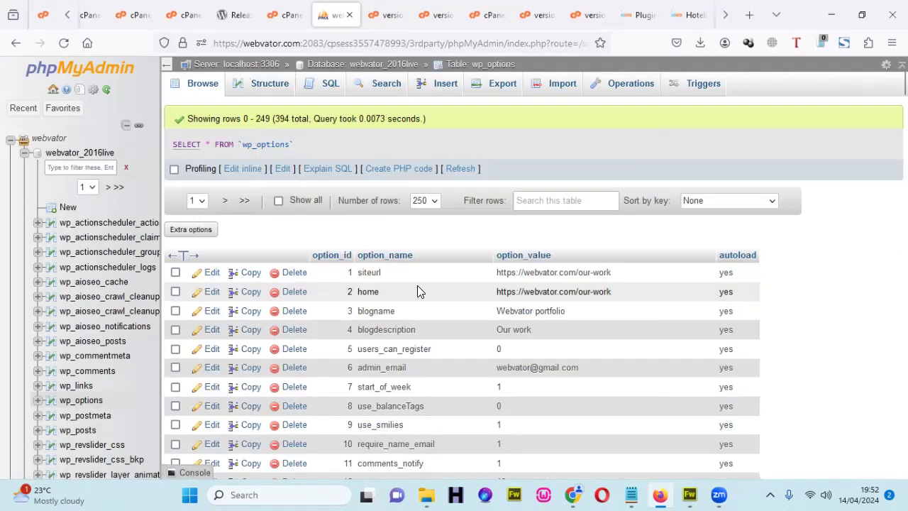
Step: Locate the db_version row in wp_options by searching the page for "version"
scroll(417, 285, down, 3)
scroll(417, 290, down, 5)
scroll(416, 285, down, 1)
scroll(417, 285, up, 10)
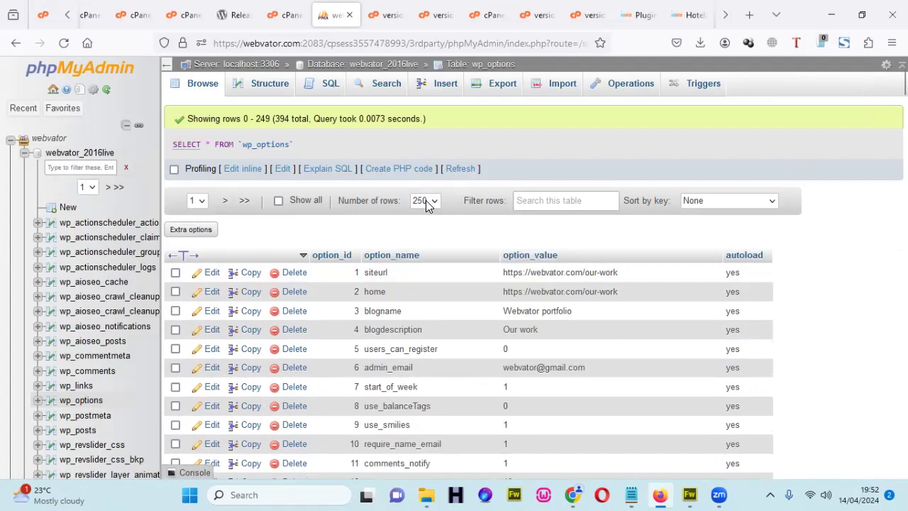
click(425, 201)
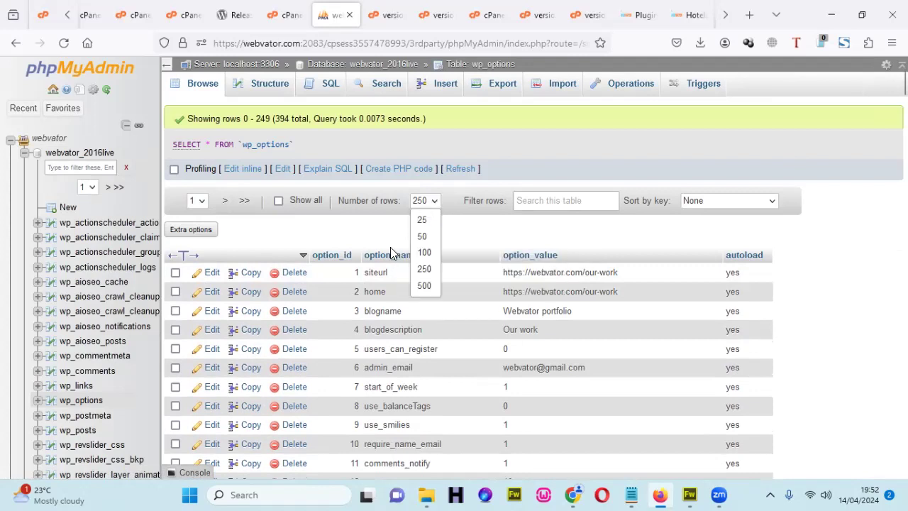
click(431, 201)
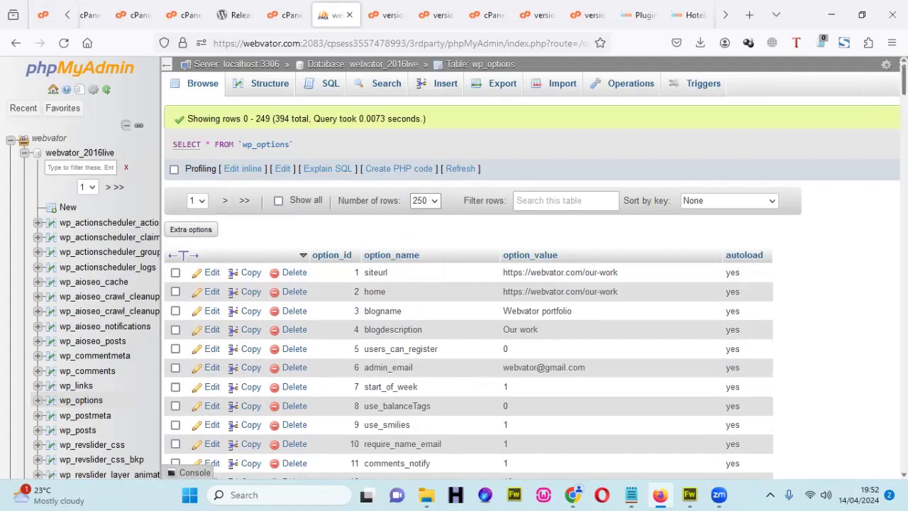
scroll(468, 354, down, 20)
scroll(468, 355, up, 20)
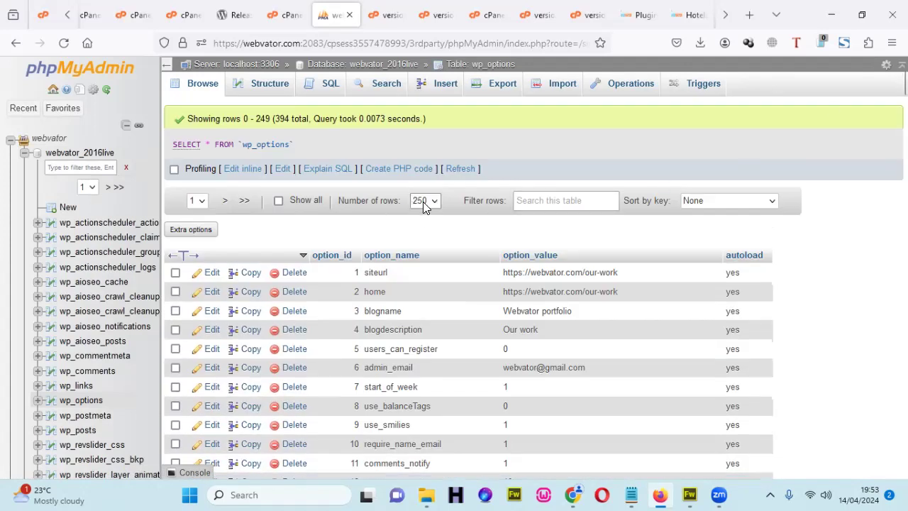
key(ctrl+f)
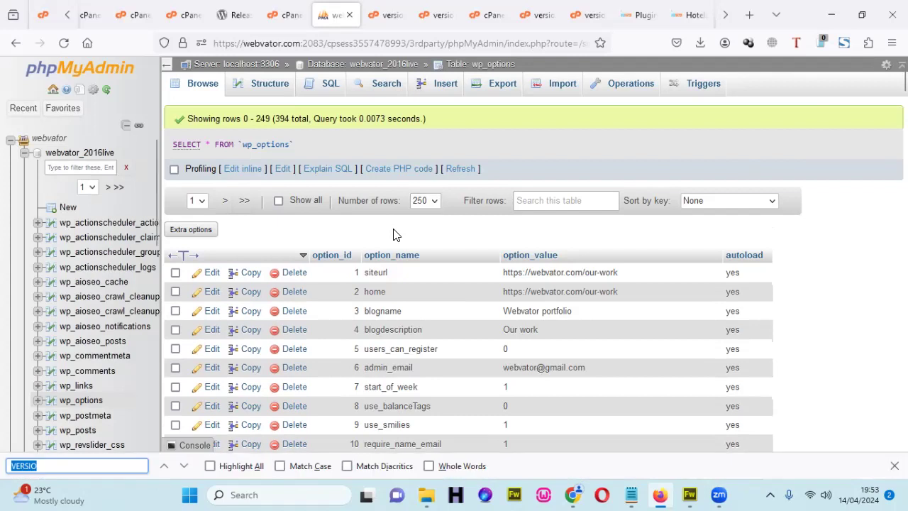
text(version)
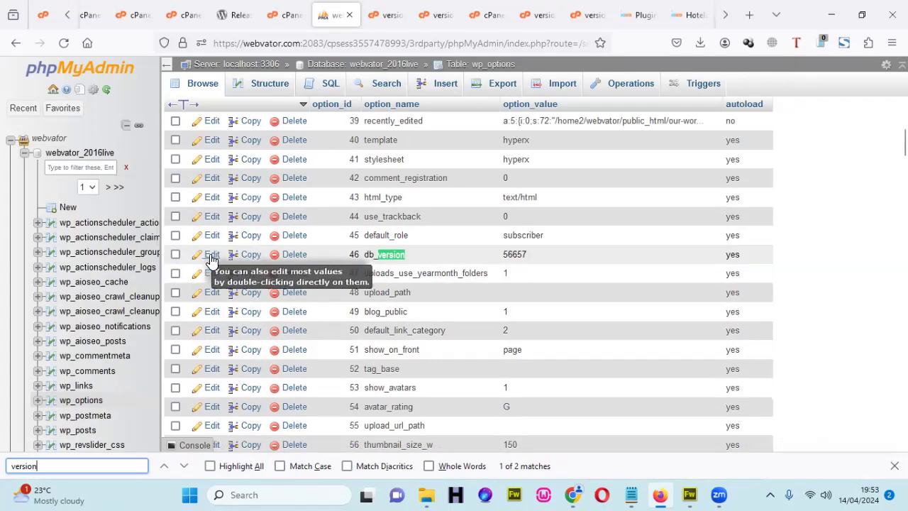
Step: Open the db_version value for editing and compare $wp_db_version in the 6.5.2 and 6.4.1 version.php files
double_click(517, 256)
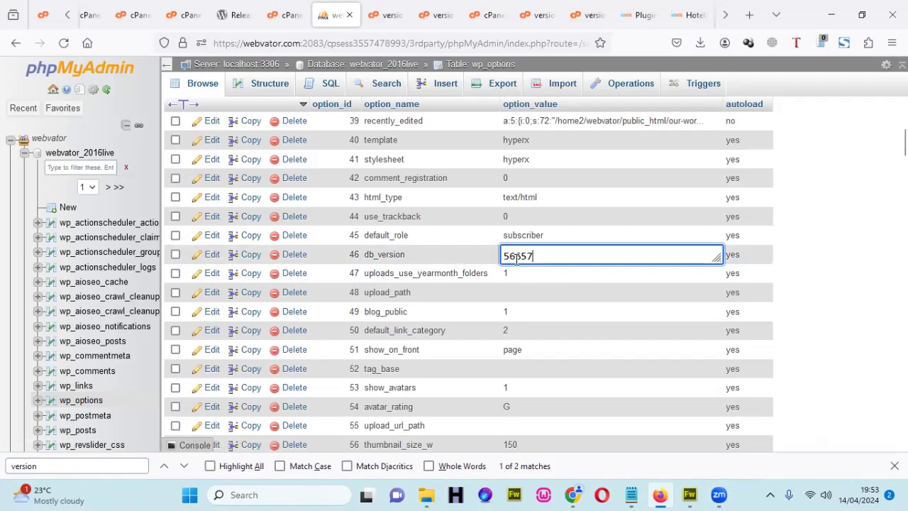
double_click(545, 263)
click(428, 16)
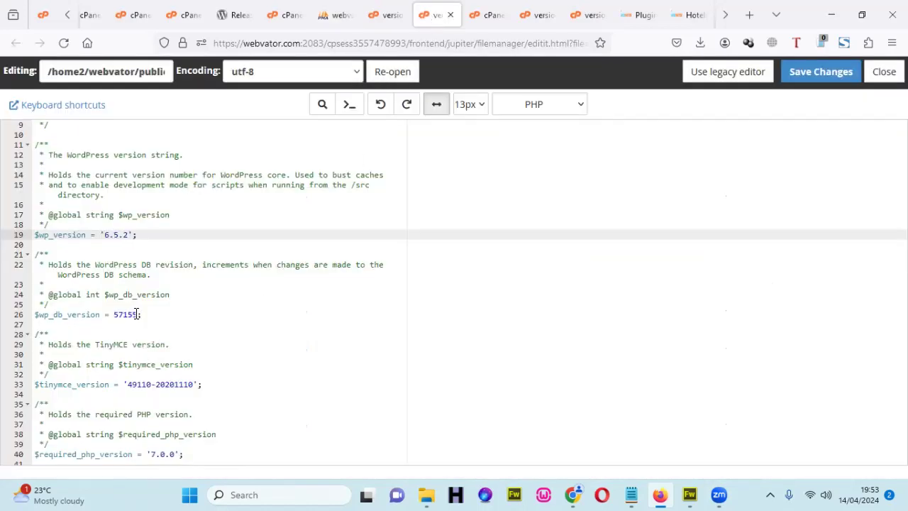
drag(136, 314, 122, 314)
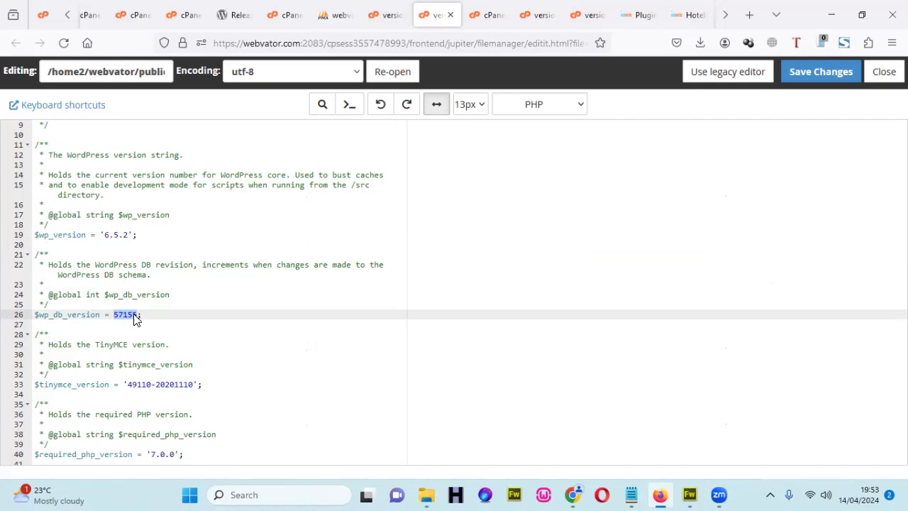
click(385, 15)
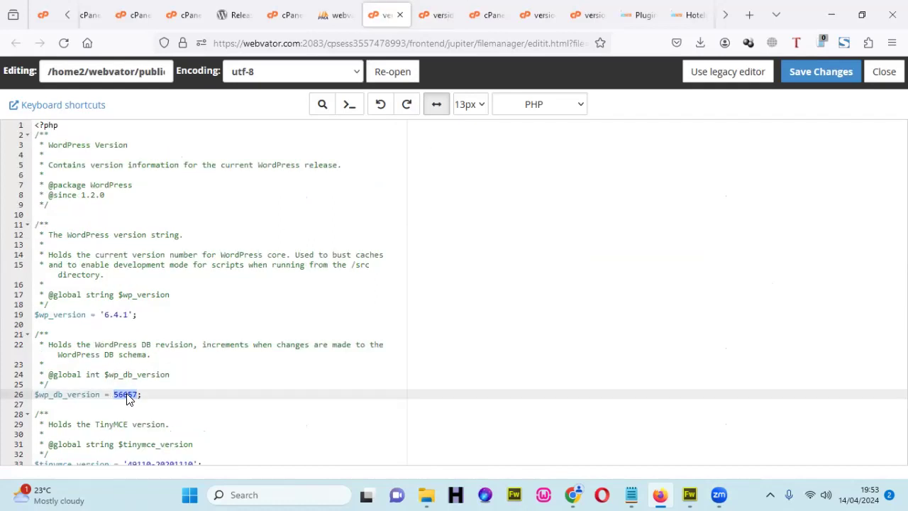
Step: Replace the db_version option value in wp_options with 56657
click(332, 17)
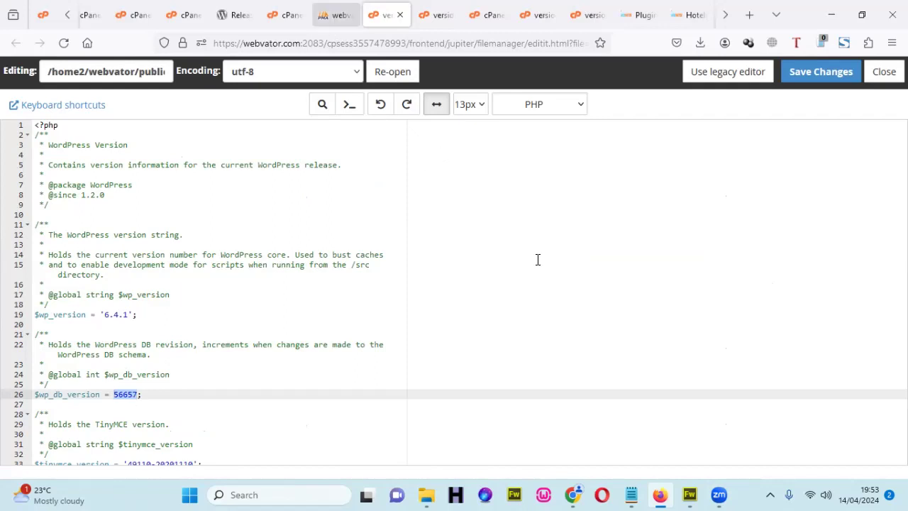
drag(538, 259, 454, 258)
key(ctrl+c)
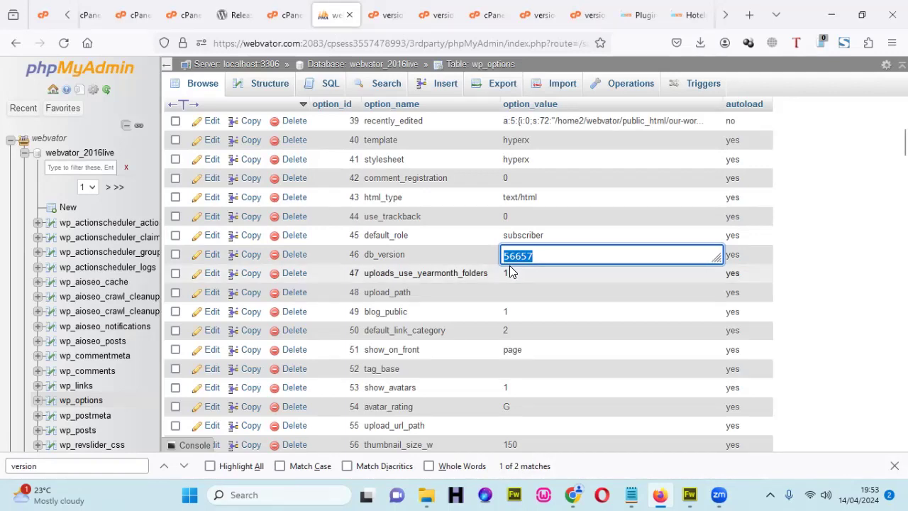
key(BackSpace)
key(ctrl+v)
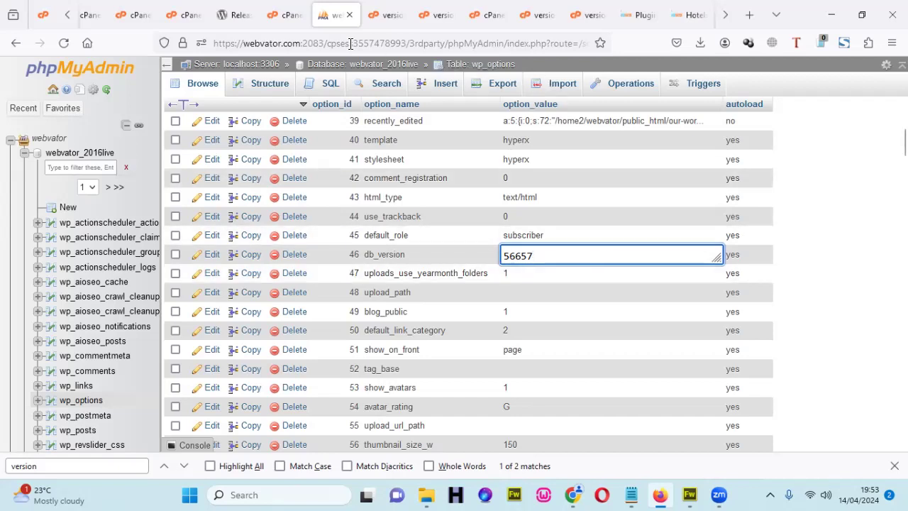
Step: Cross-check the $wp_version and $wp_db_version lines of both open version.php files against the db_version entry
click(386, 15)
click(129, 394)
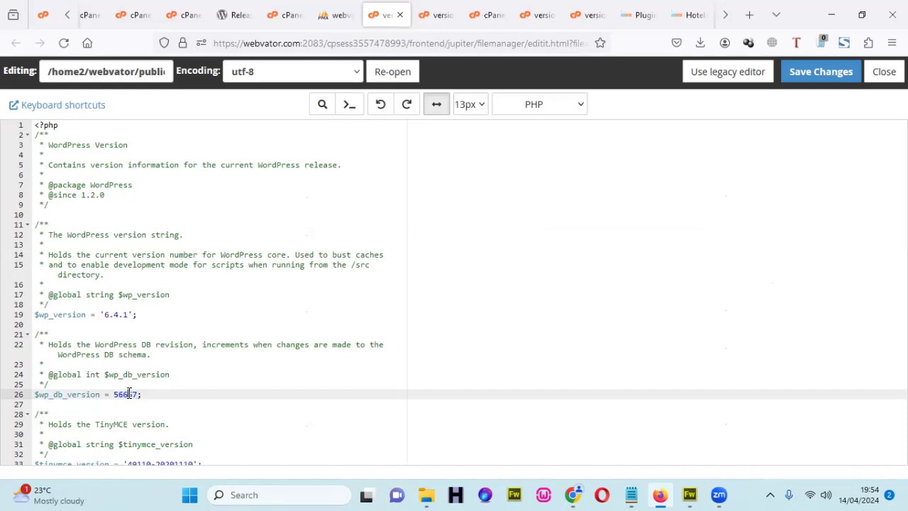
click(435, 17)
click(120, 324)
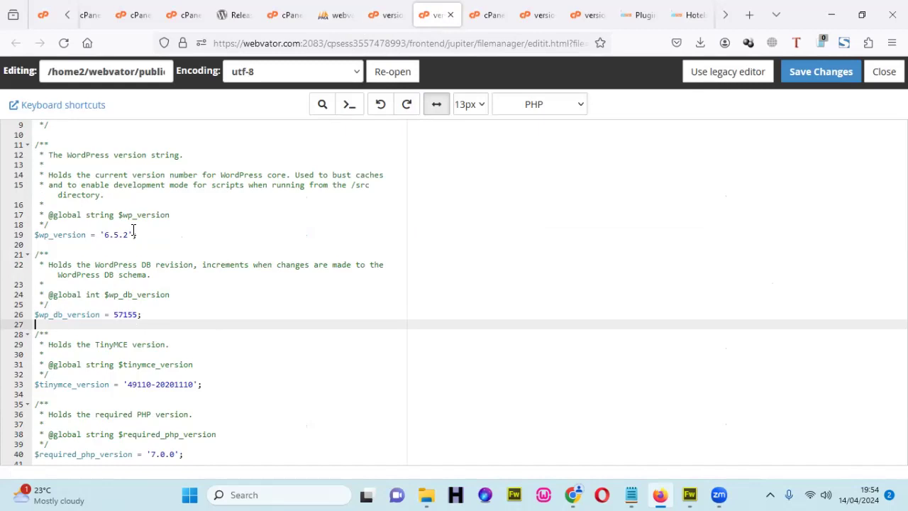
drag(35, 234, 139, 234)
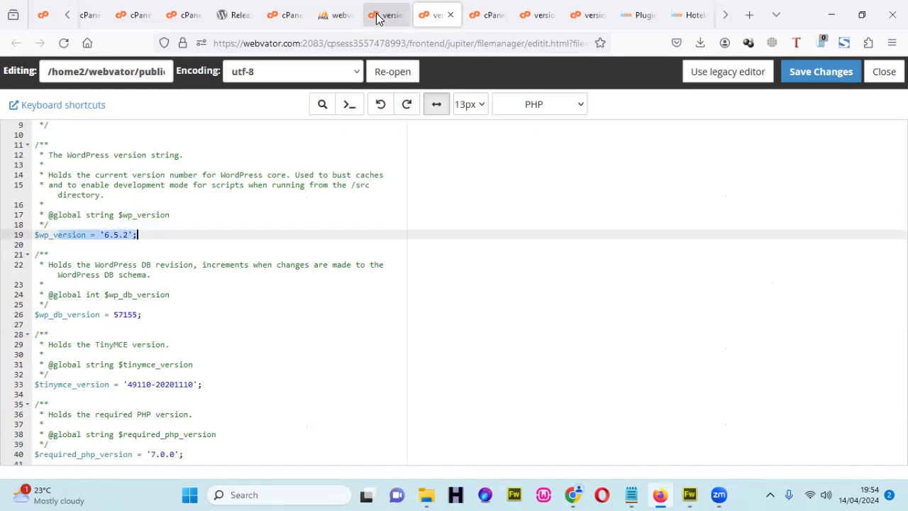
click(339, 16)
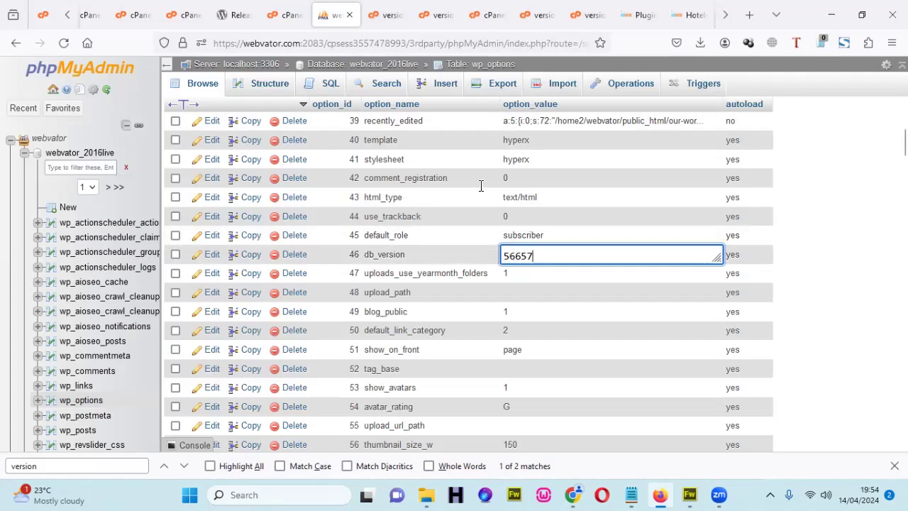
click(387, 15)
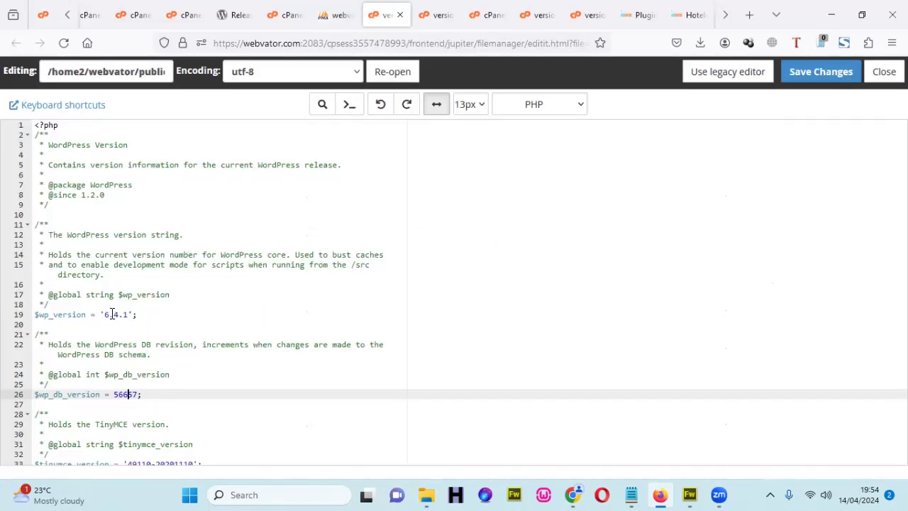
Step: Return to the wp_options table and commit the db_version edit
click(335, 15)
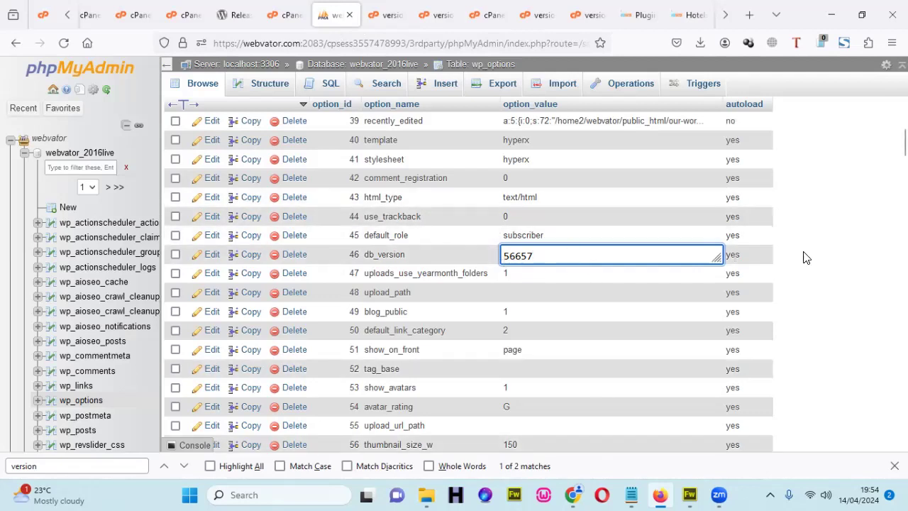
click(831, 261)
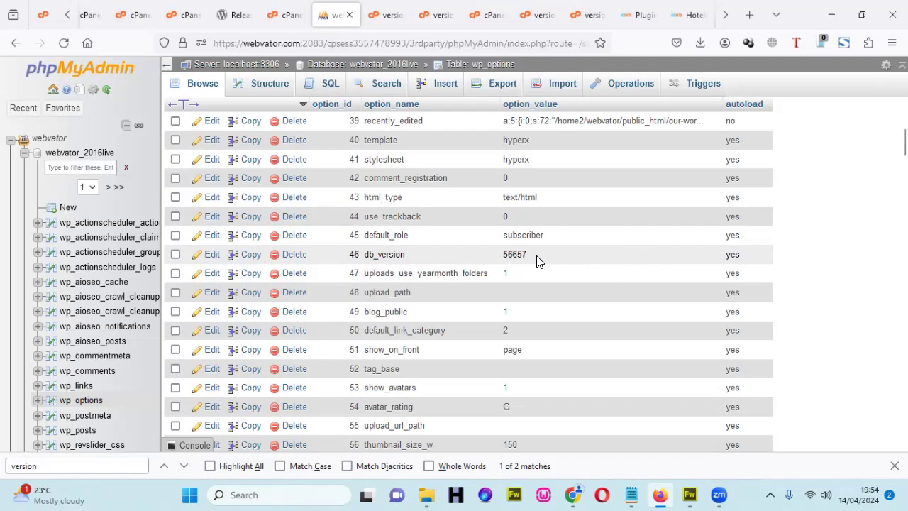
scroll(532, 262, up, 3)
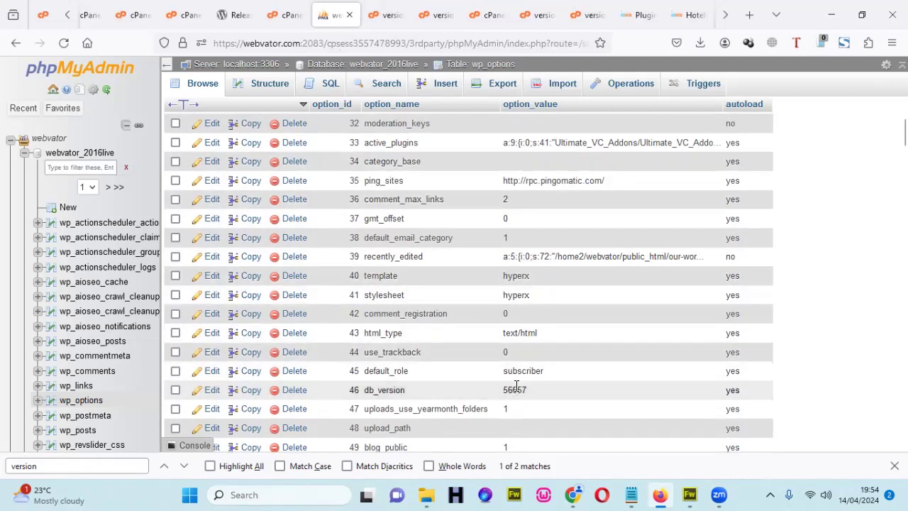
click(287, 17)
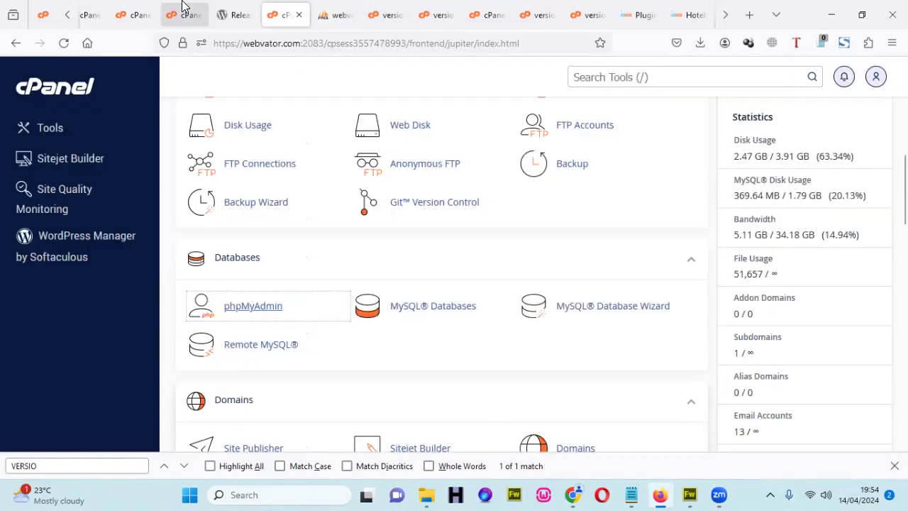
click(387, 15)
click(340, 15)
scroll(339, 187, up, 3)
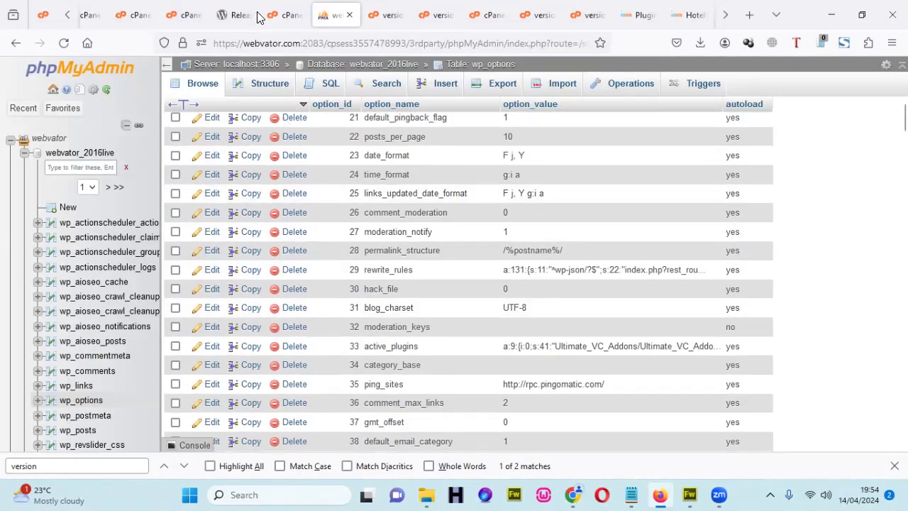
Step: Return to the cPanel tools page and open the File Manager
click(287, 16)
scroll(304, 266, up, 5)
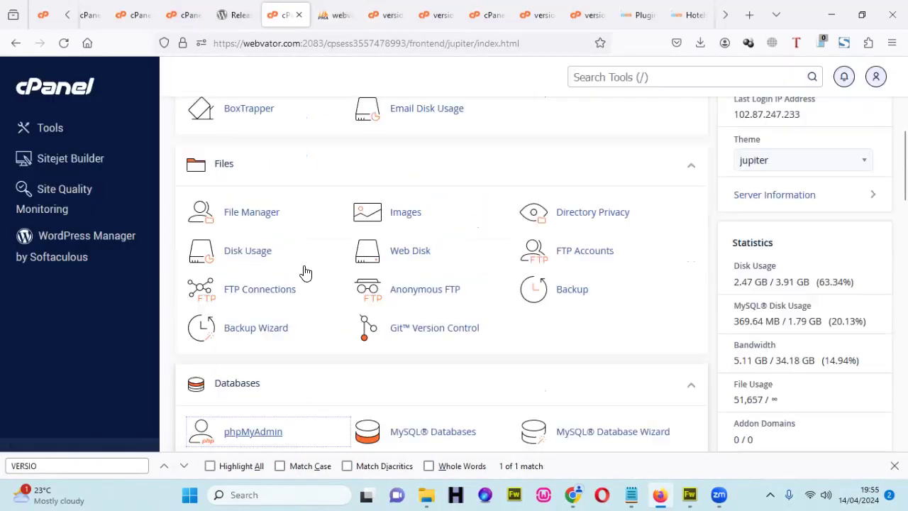
scroll(239, 243, up, 1)
click(54, 134)
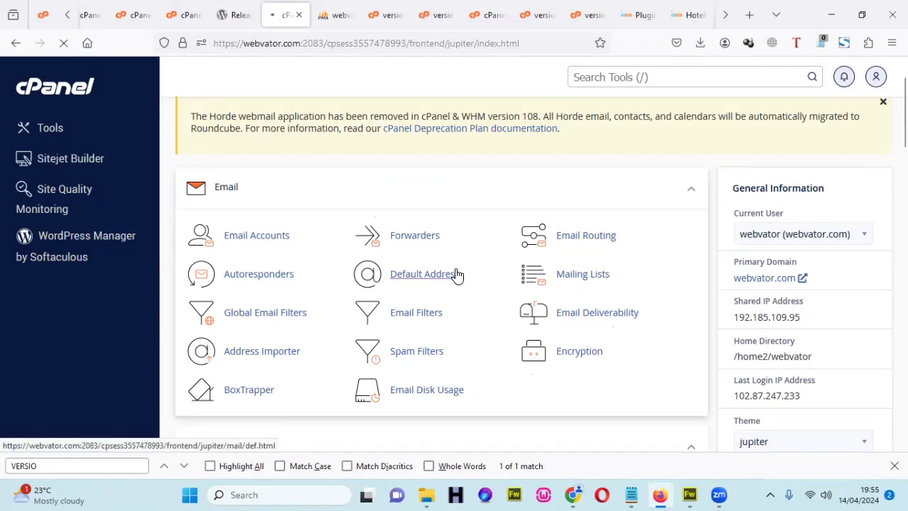
scroll(402, 296, down, 4)
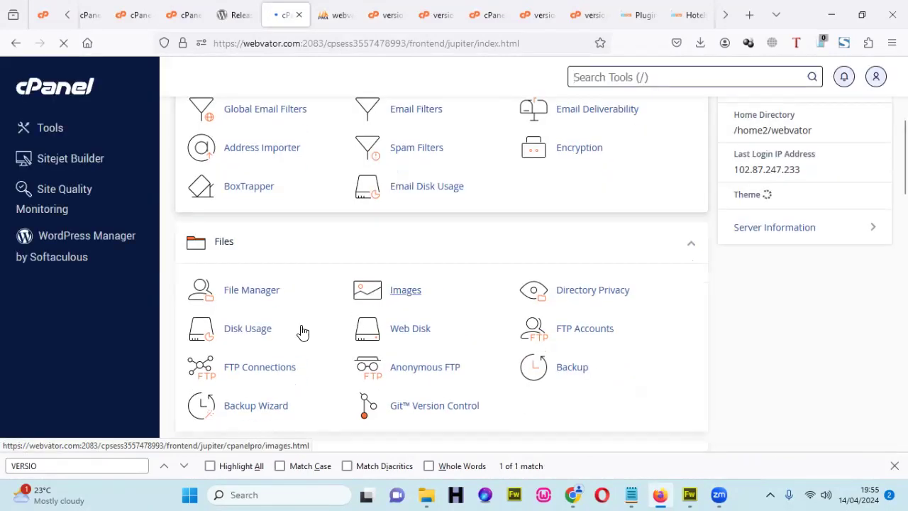
click(266, 295)
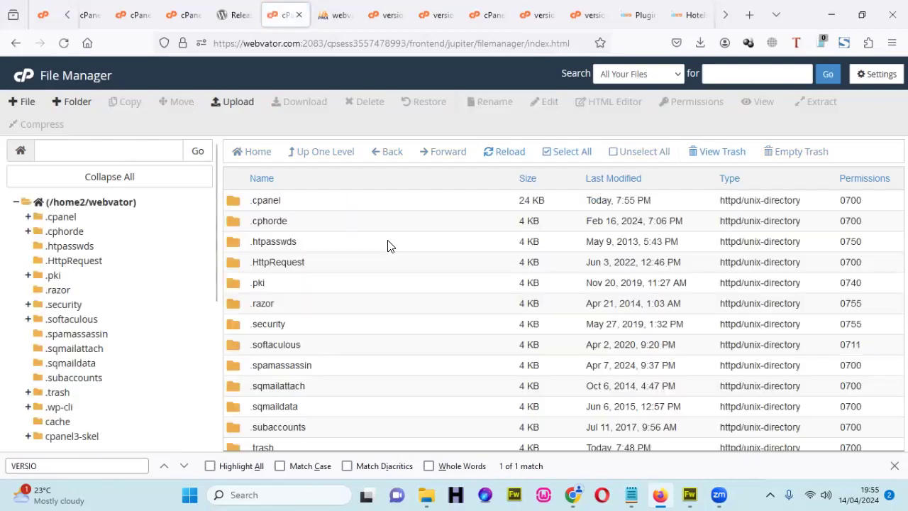
Step: Browse to public_html/our-work to review the site's WordPress files alongside the wp_options table
scroll(336, 299, down, 5)
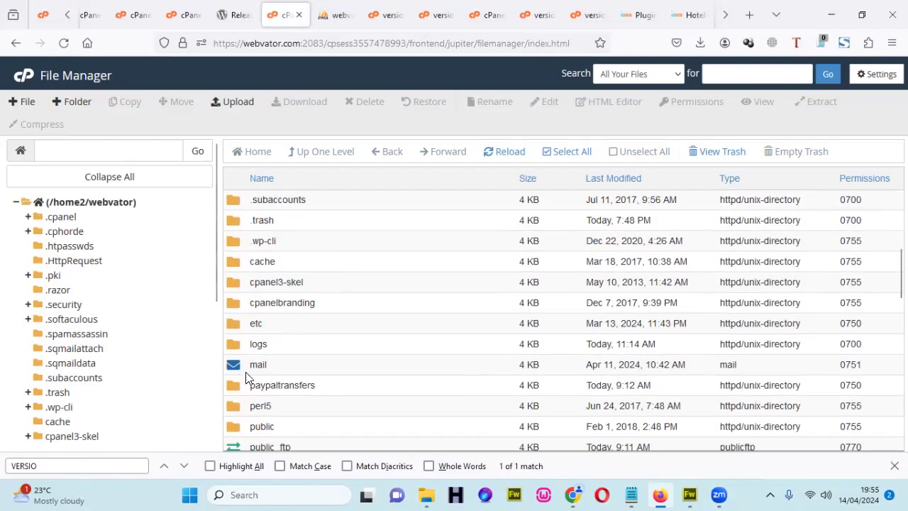
scroll(244, 375, down, 3)
double_click(227, 319)
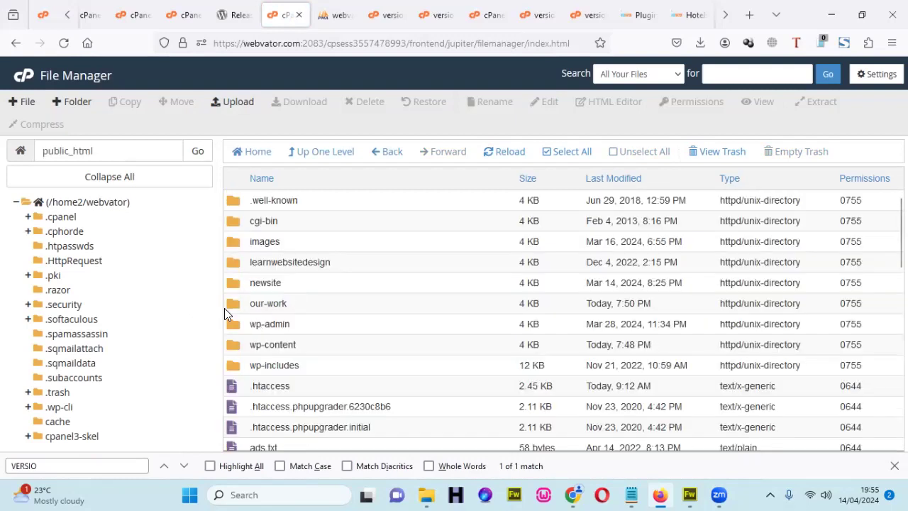
double_click(234, 304)
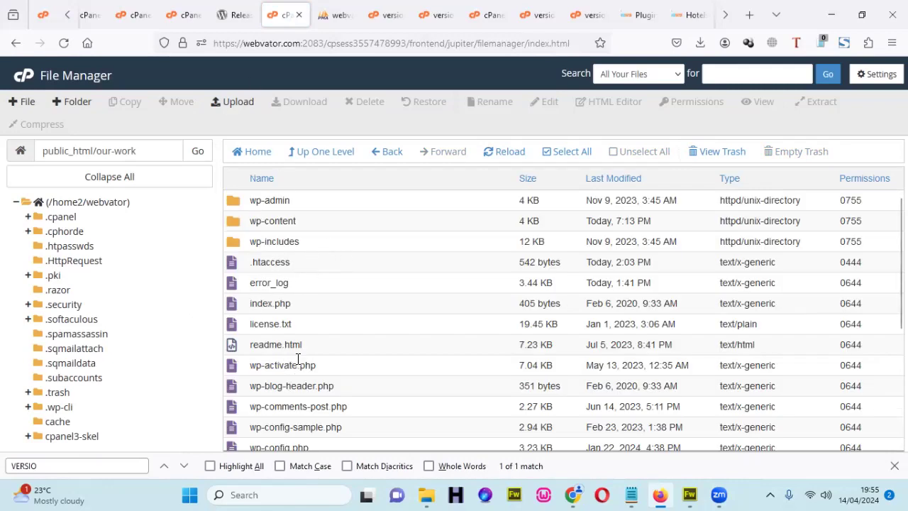
click(335, 17)
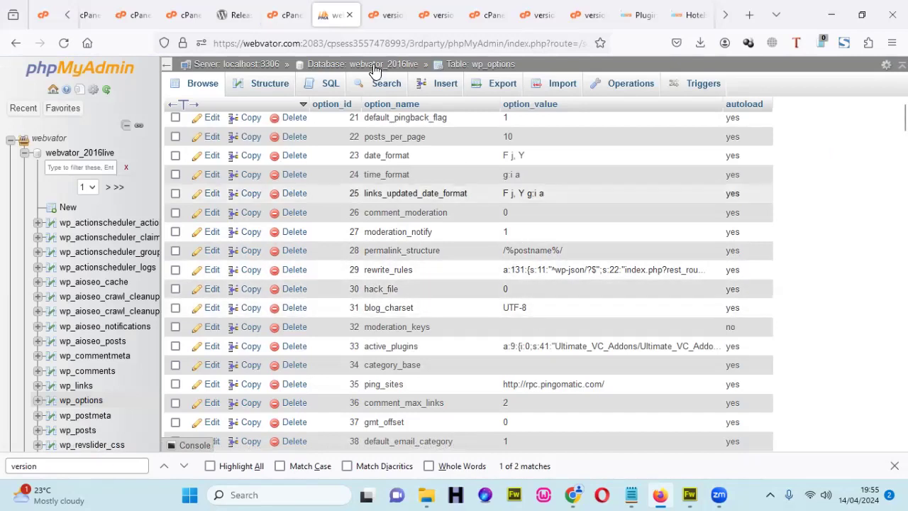
click(284, 17)
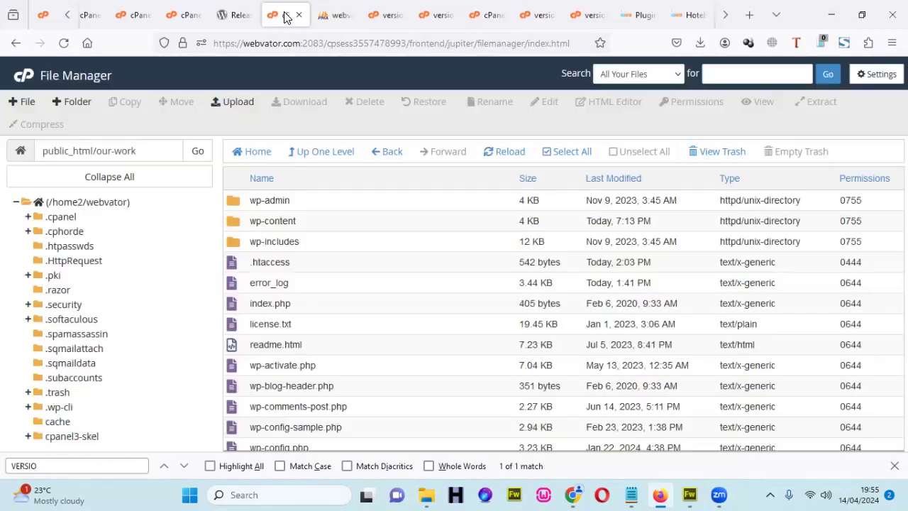
Step: Reload the site's hotels portfolio category page and look over its layout
click(684, 15)
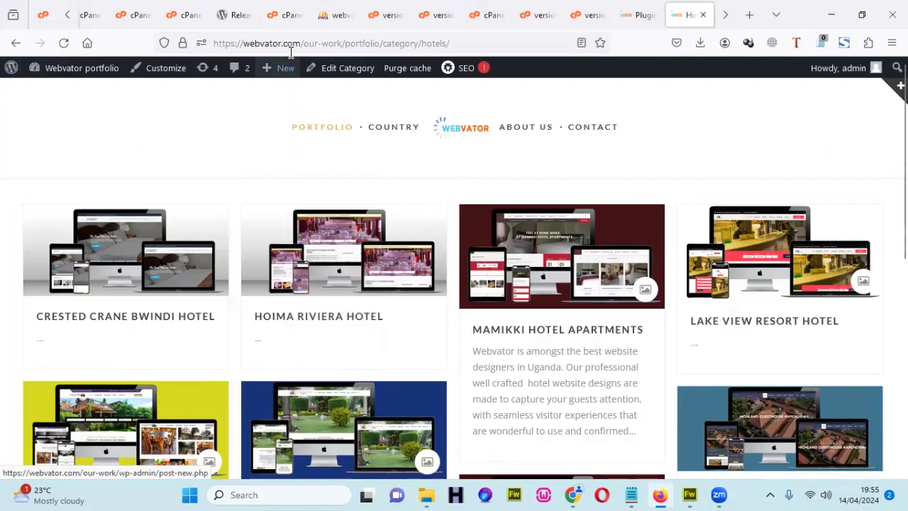
click(63, 43)
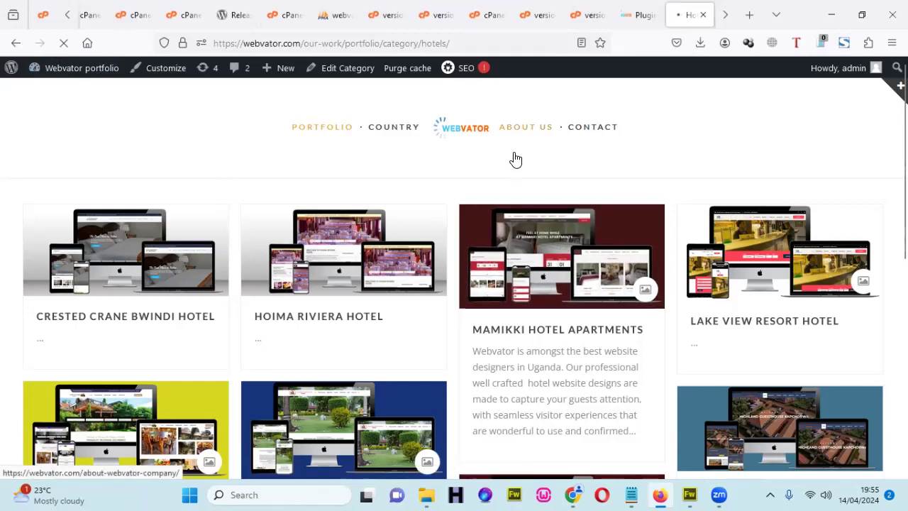
mouse_move(395, 130)
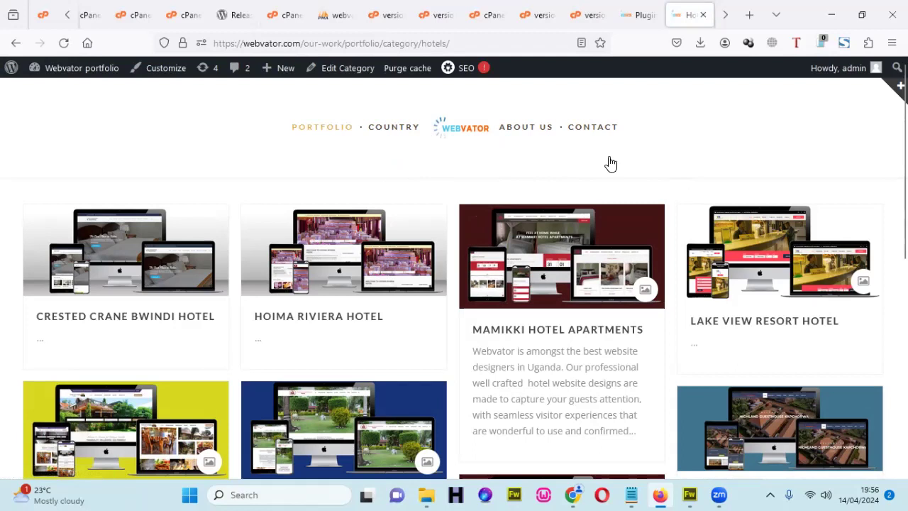
scroll(672, 157, down, 2)
scroll(672, 157, up, 2)
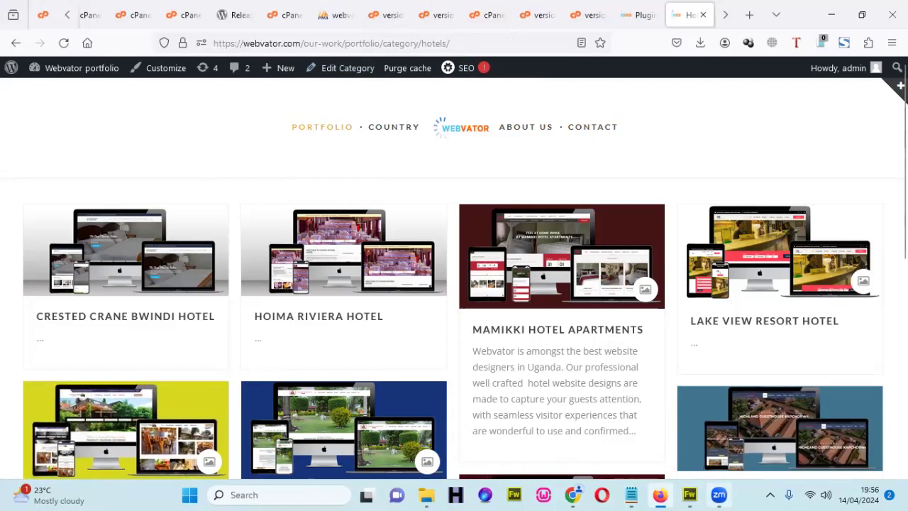
mouse_move(686, 408)
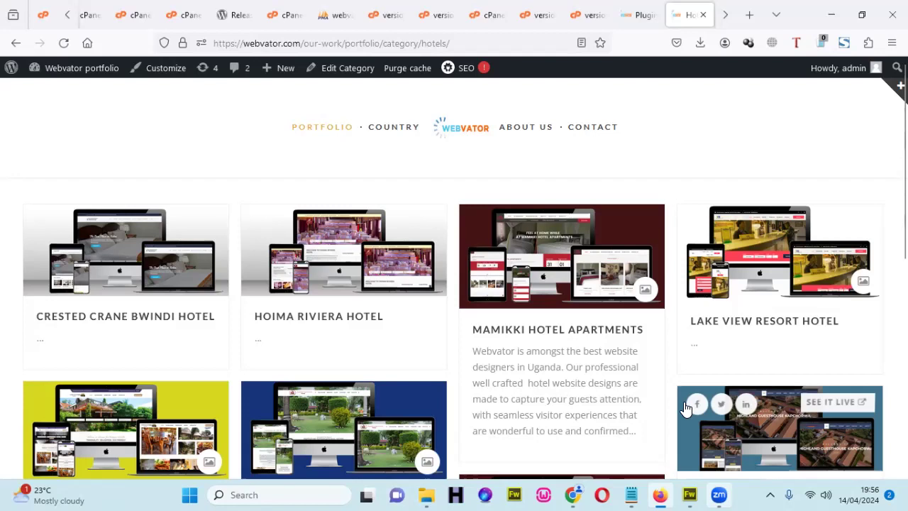
mouse_move(718, 494)
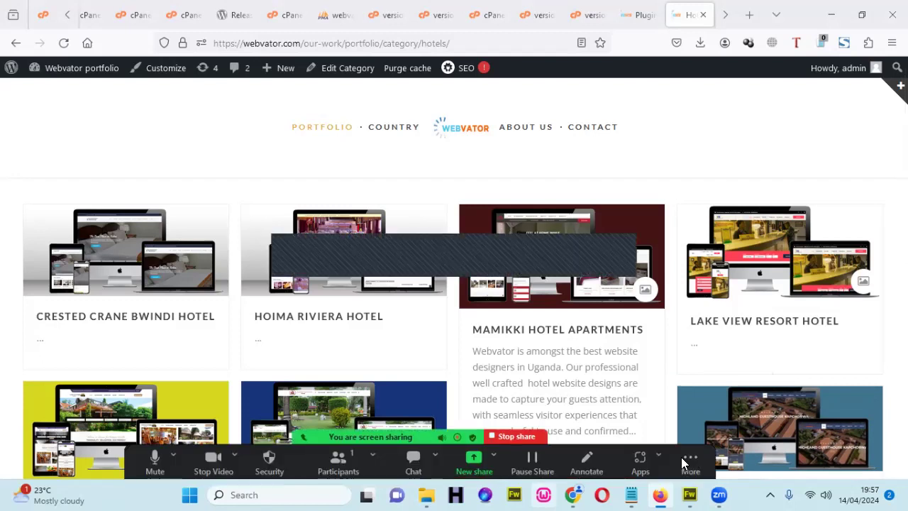
click(678, 456)
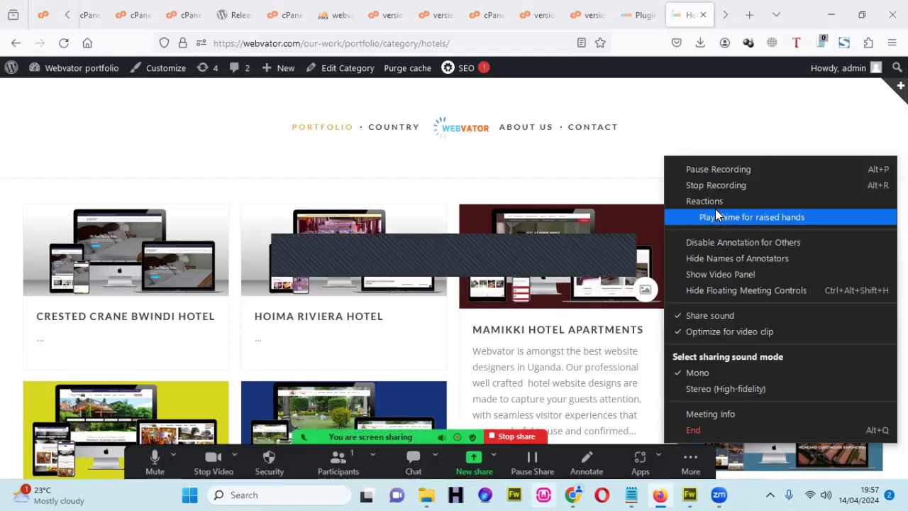